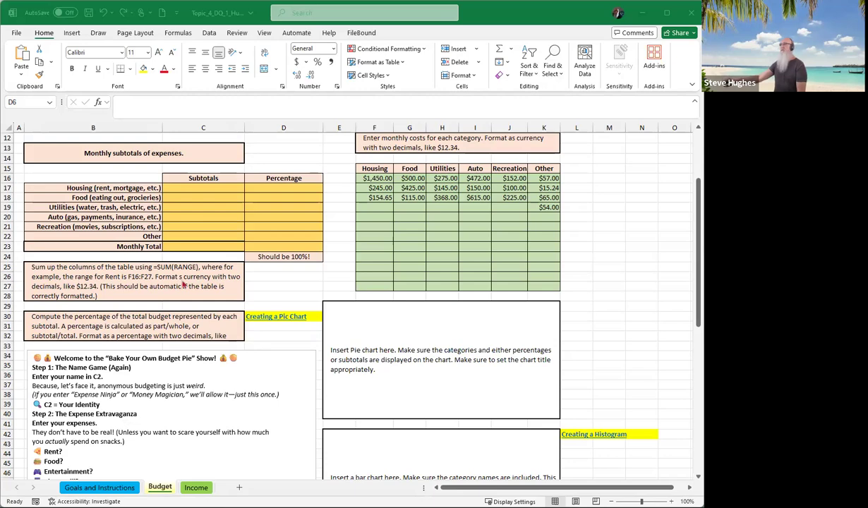
Step: Look over the Budget sheet's legend, expense tables and chart placeholders, and the questions on the Income sheet
scroll(239, 264, "up", 3)
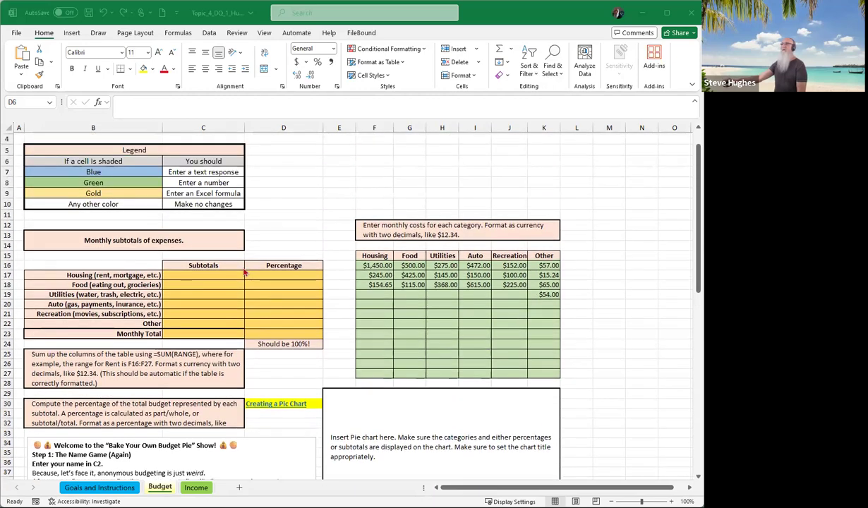
scroll(245, 273, "up", 1)
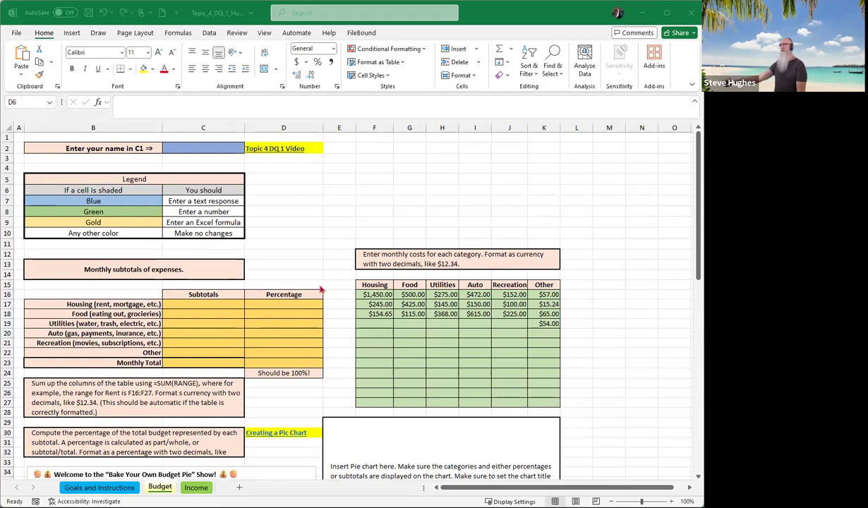
scroll(312, 287, "down", 3)
scroll(311, 340, "down", 2)
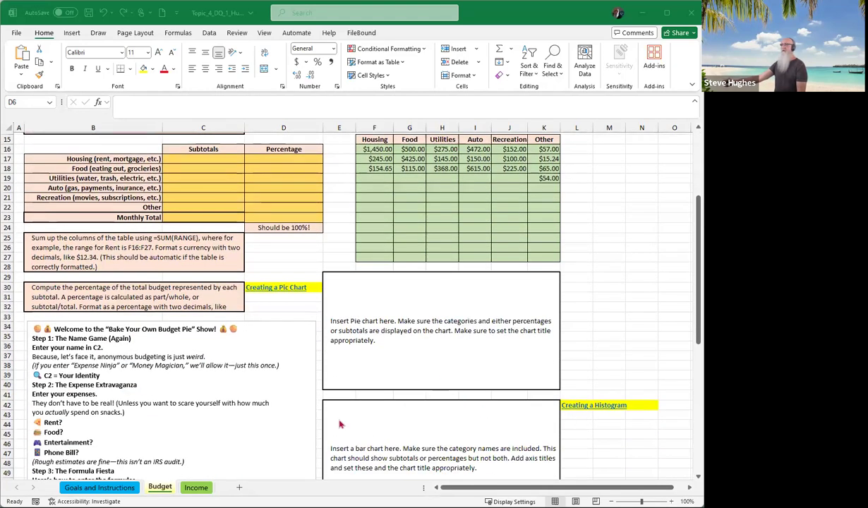
left_click(196, 487)
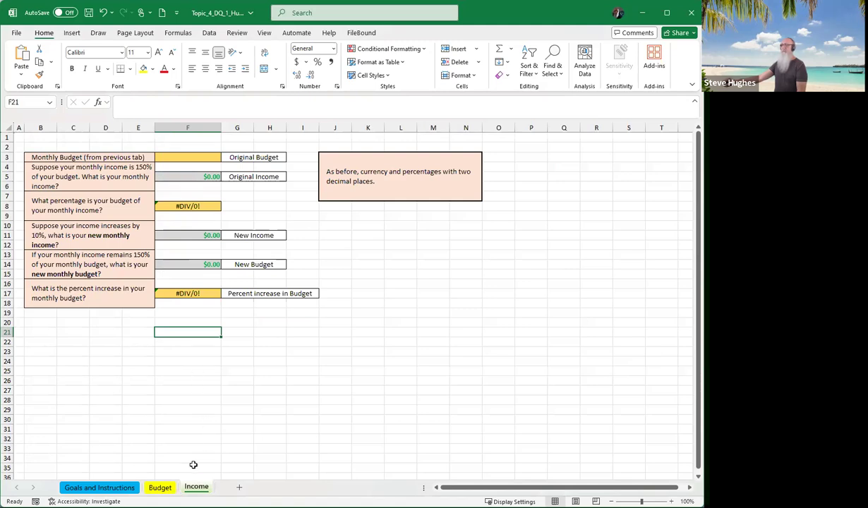
left_click(160, 487)
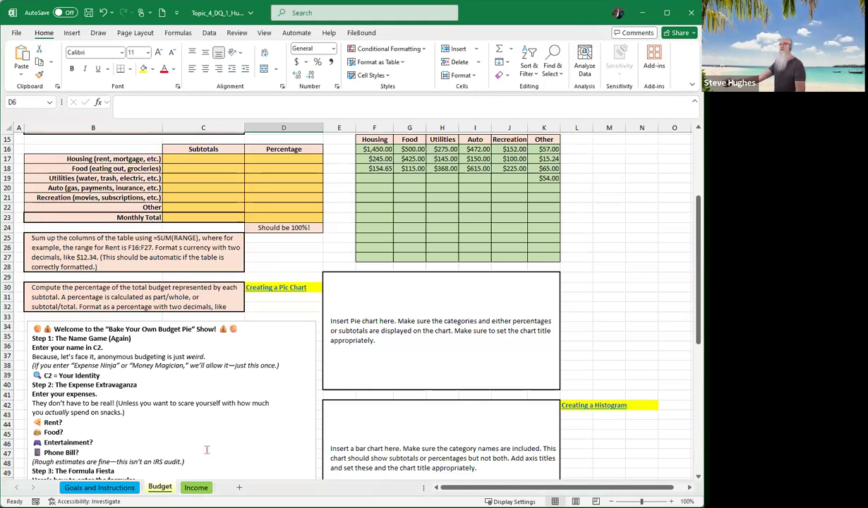
Step: Enter "Math Whisperer" in the name cell C2 of the Budget sheet
scroll(267, 289, "up", 1)
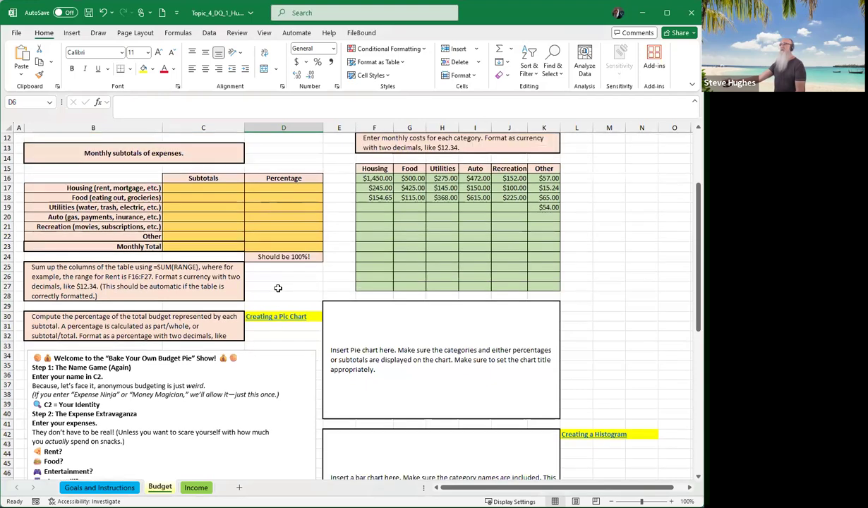
scroll(278, 288, "up", 4)
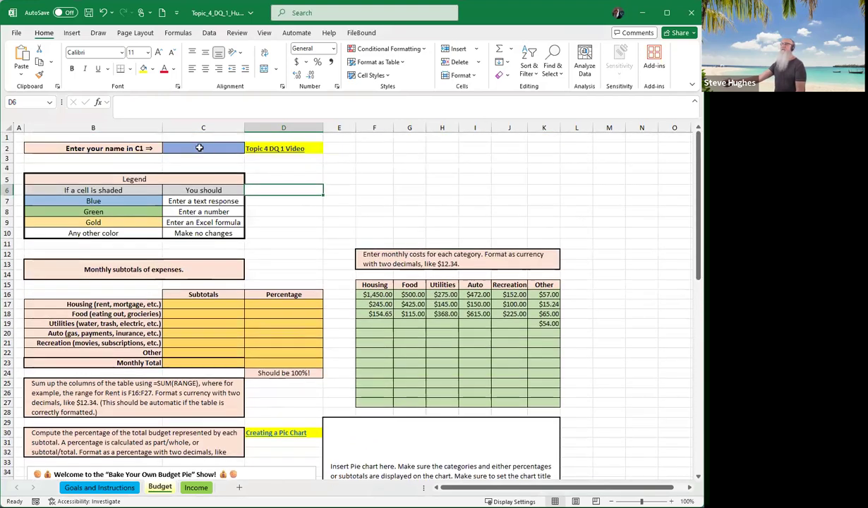
left_click(200, 147)
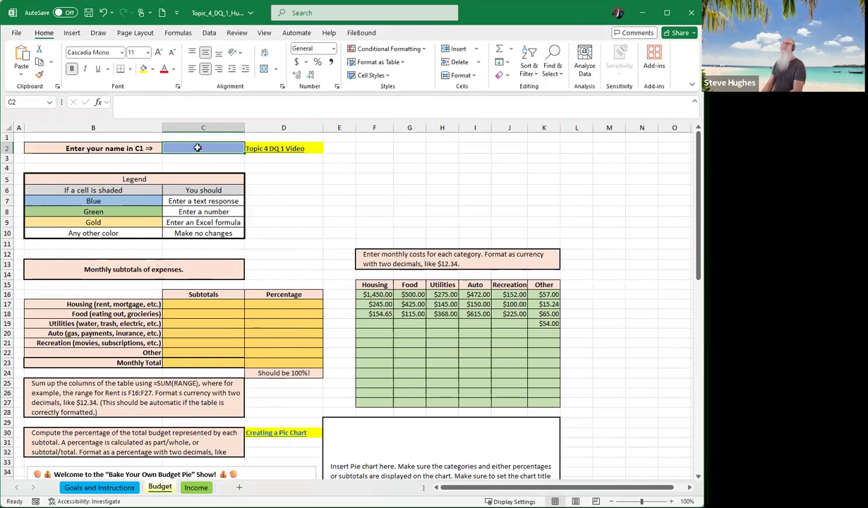
type("Math")
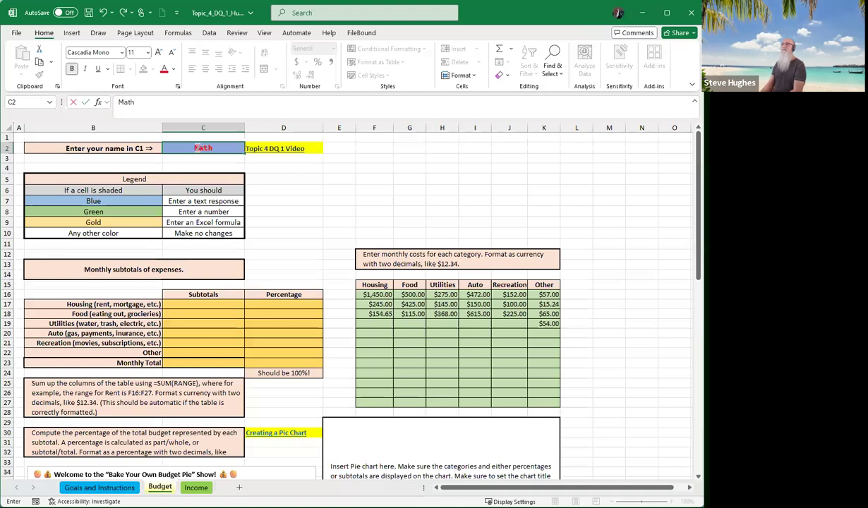
type(" Whisperer")
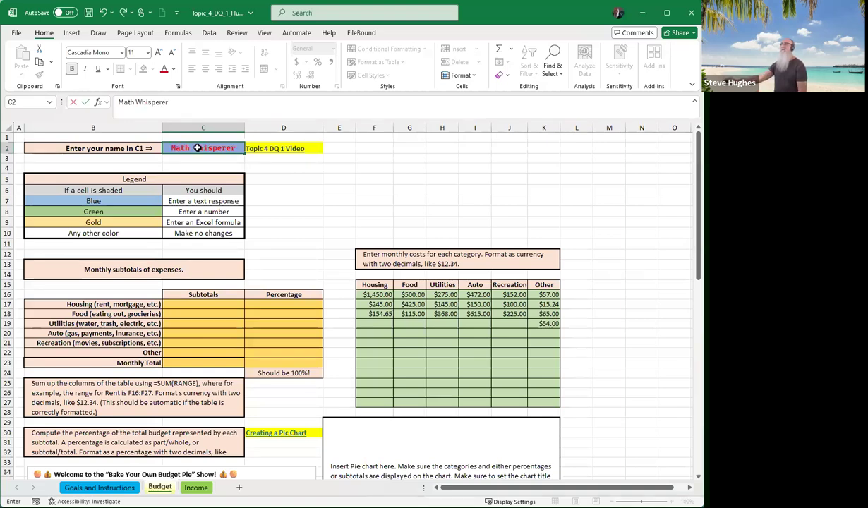
key("Return")
Step: Correct the cell reference in the B2 label so it reads "Enter your name in C2 ⇒"
left_click(103, 151)
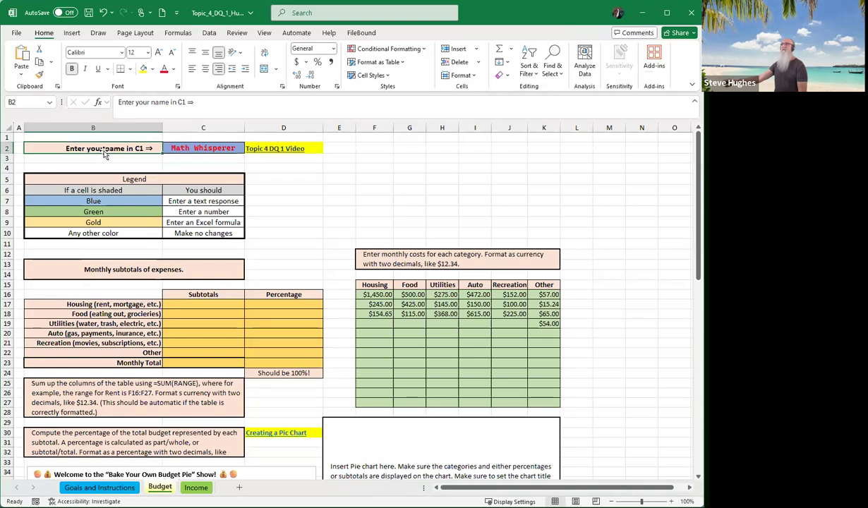
left_click(181, 102)
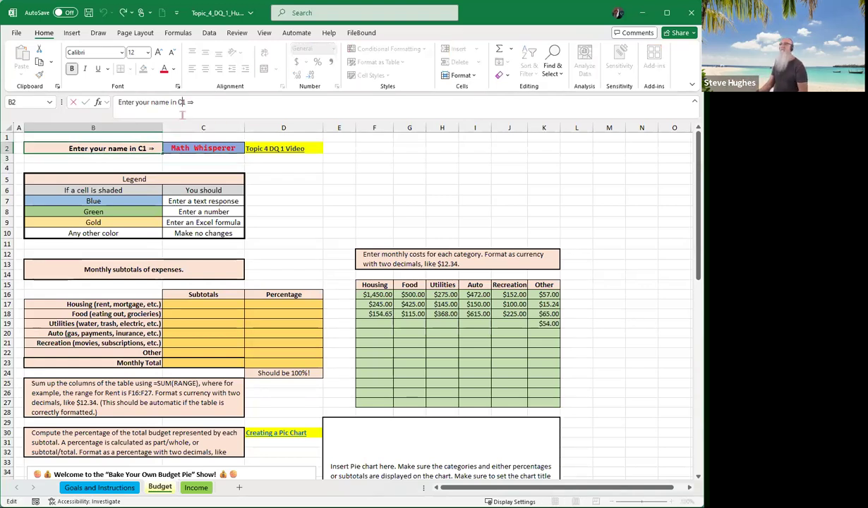
key("BackSpace")
type("2")
key("Return")
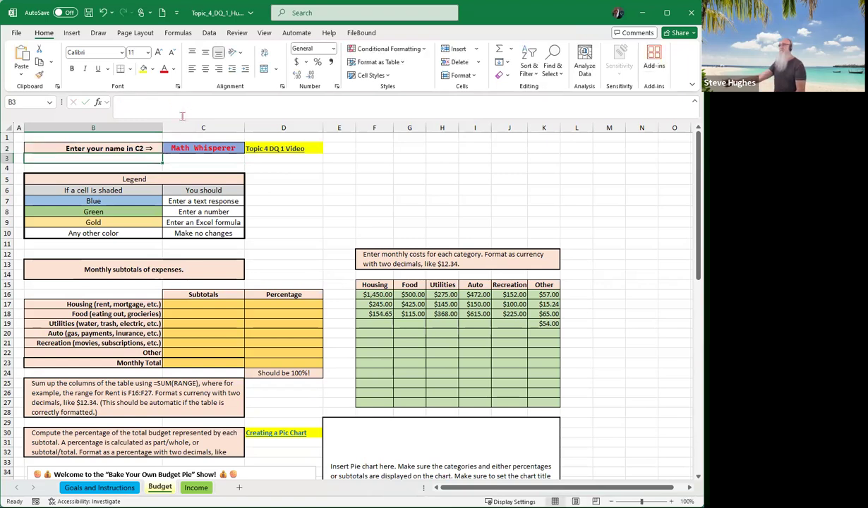
left_click(262, 251)
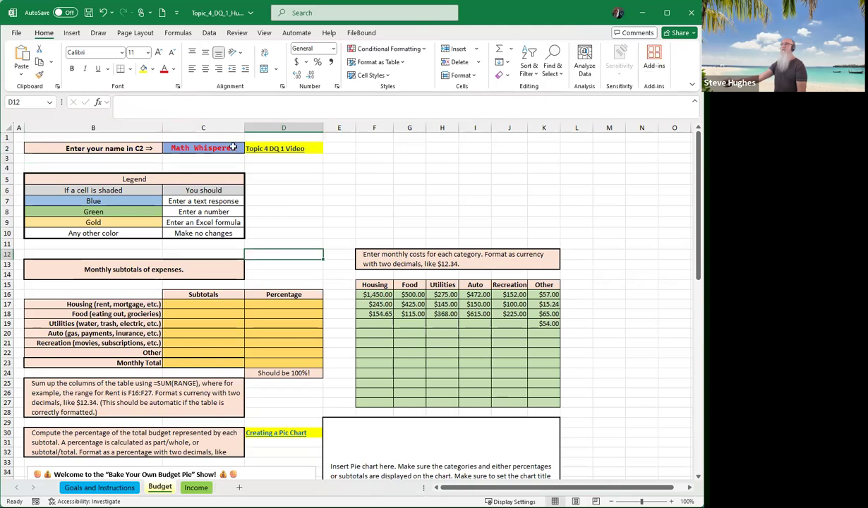
Step: Calculate the Housing subtotal in C17 with the formula =SUM(F16:F27)
scroll(328, 280, "down", 2)
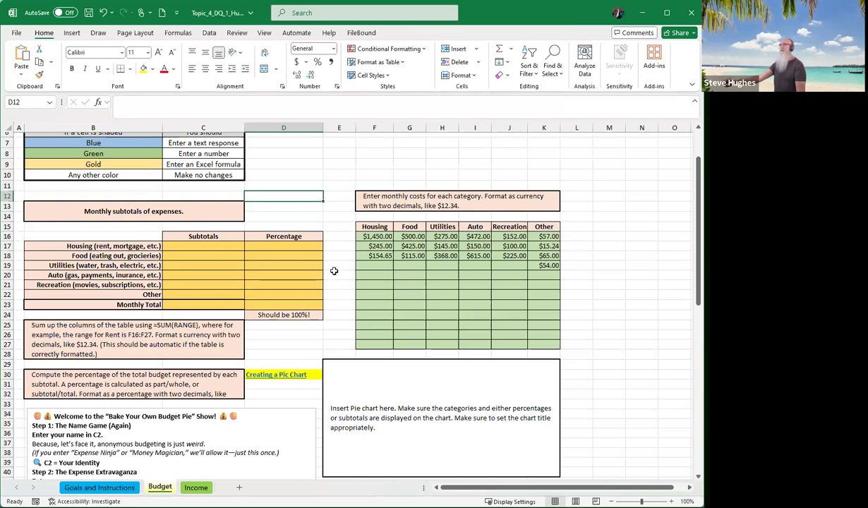
left_click(183, 245)
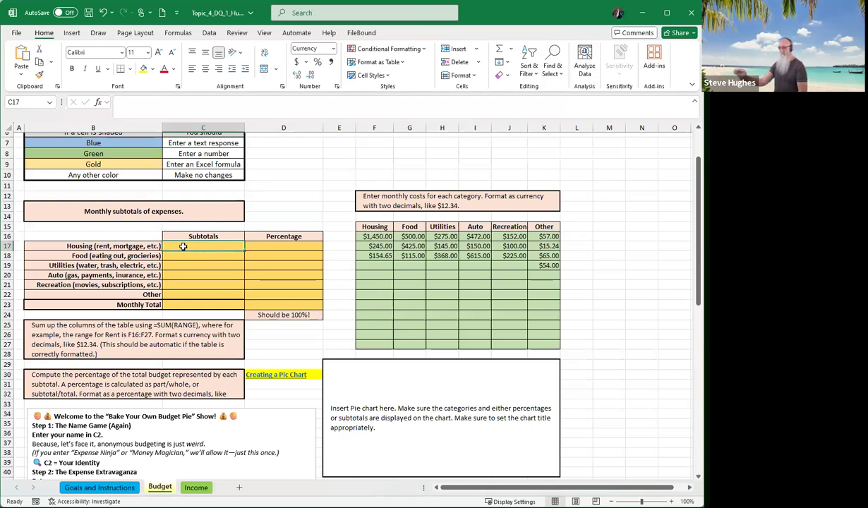
type("=")
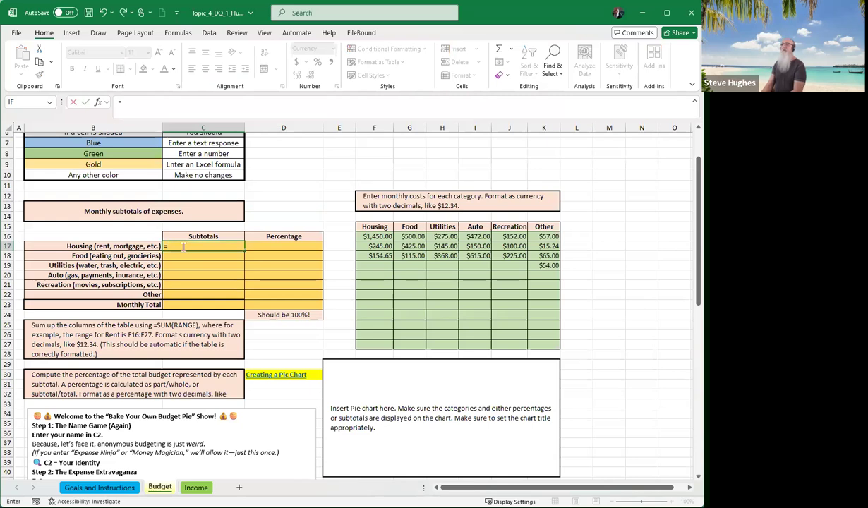
type("sum")
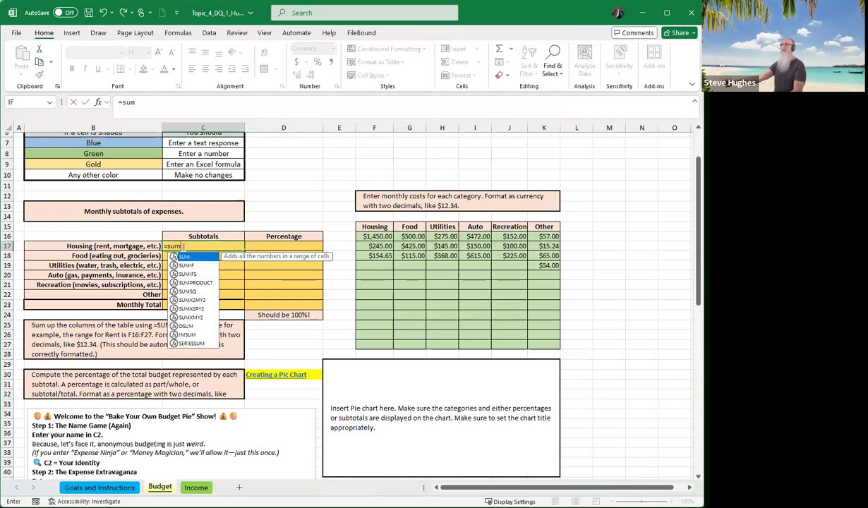
double_click(187, 257)
left_click_drag(374, 237, 373, 313)
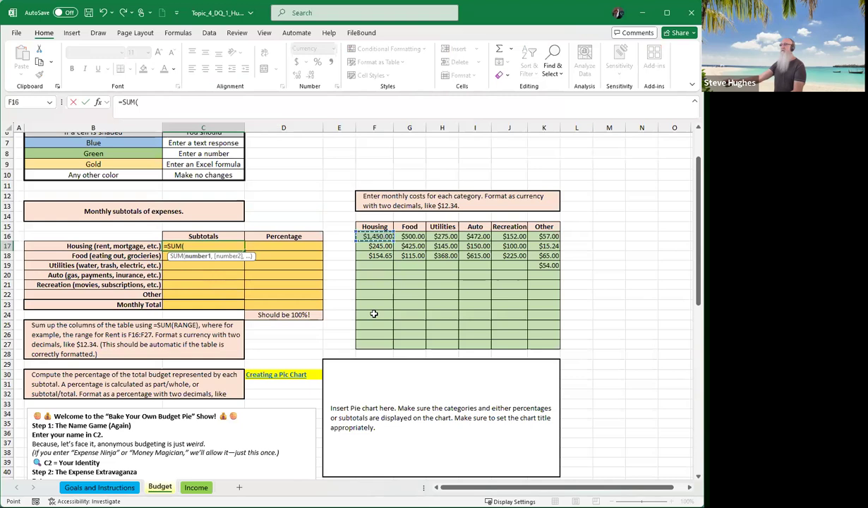
left_click_drag(371, 339, 370, 338)
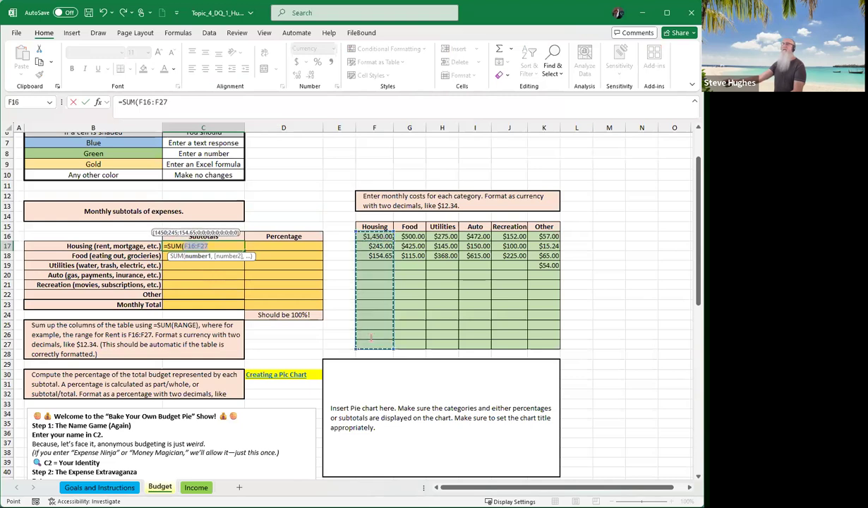
left_click(189, 104)
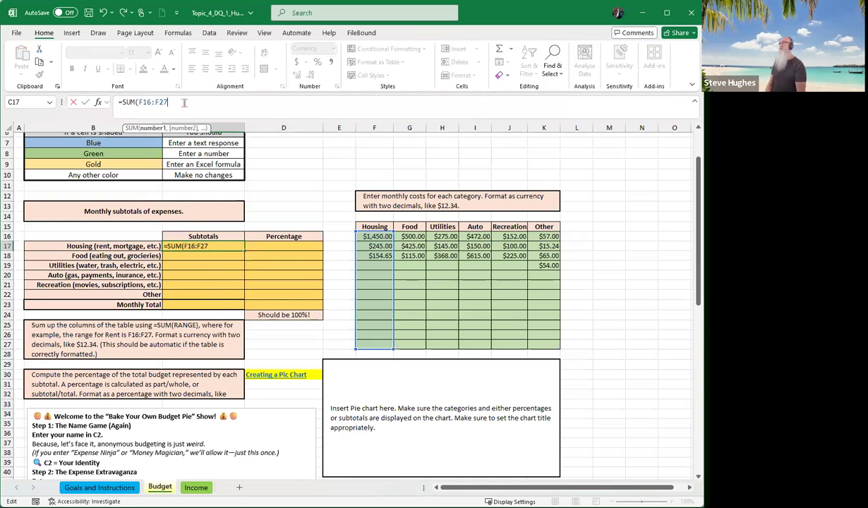
type(")")
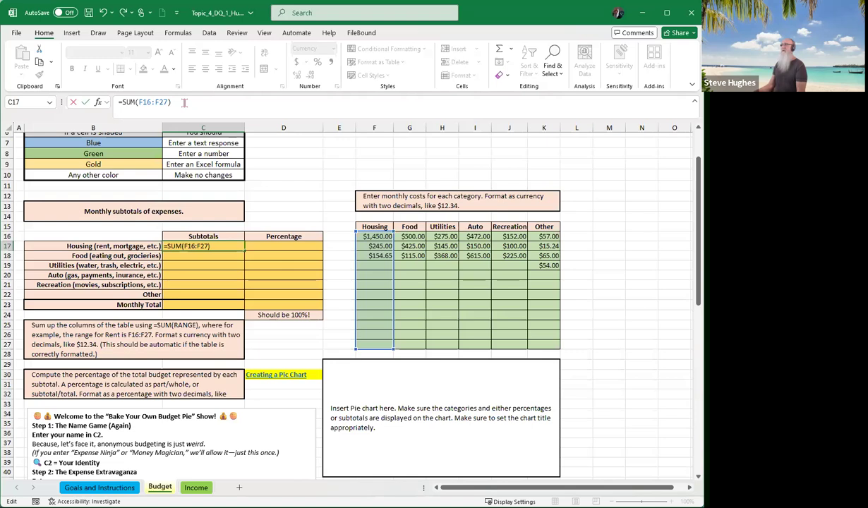
key("Return")
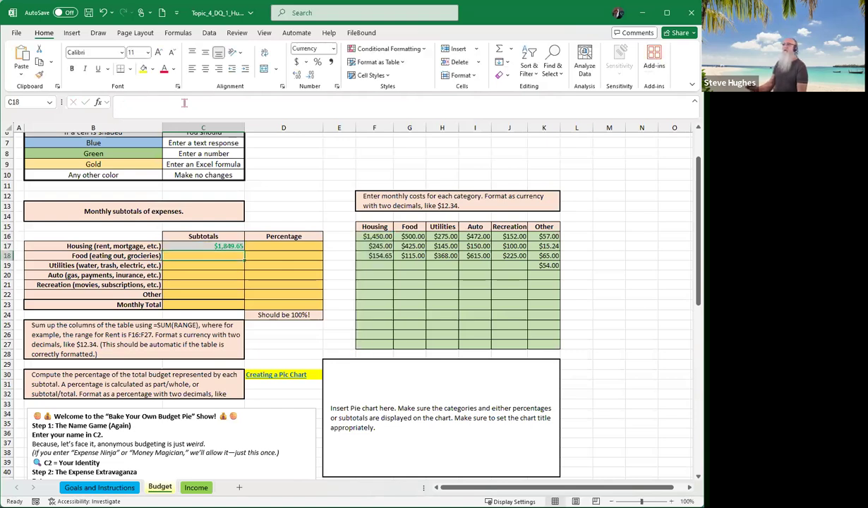
Step: Fill the Housing subtotal formula from C17 down through C22 for the remaining categories
left_click(195, 246)
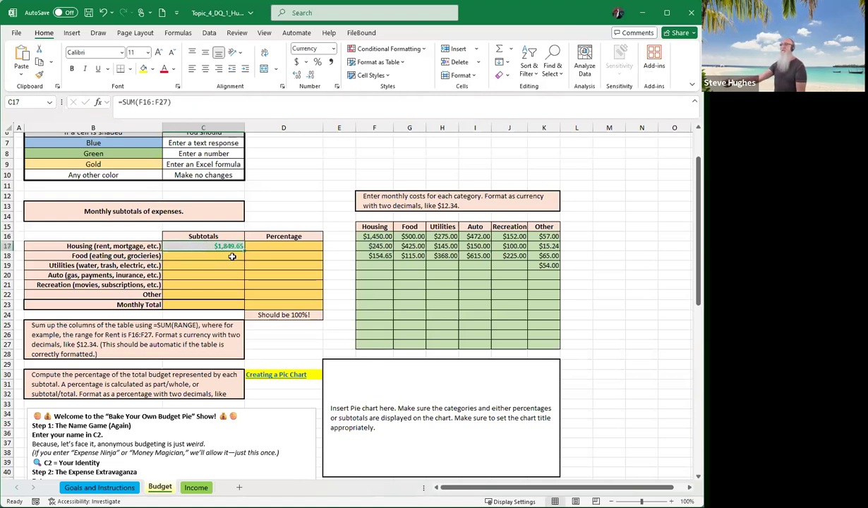
left_click_drag(244, 253, 237, 295)
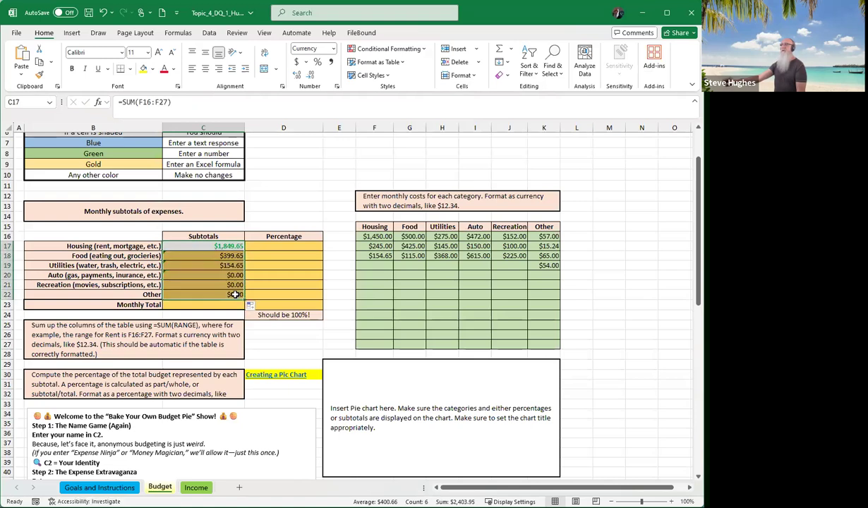
left_click(196, 286)
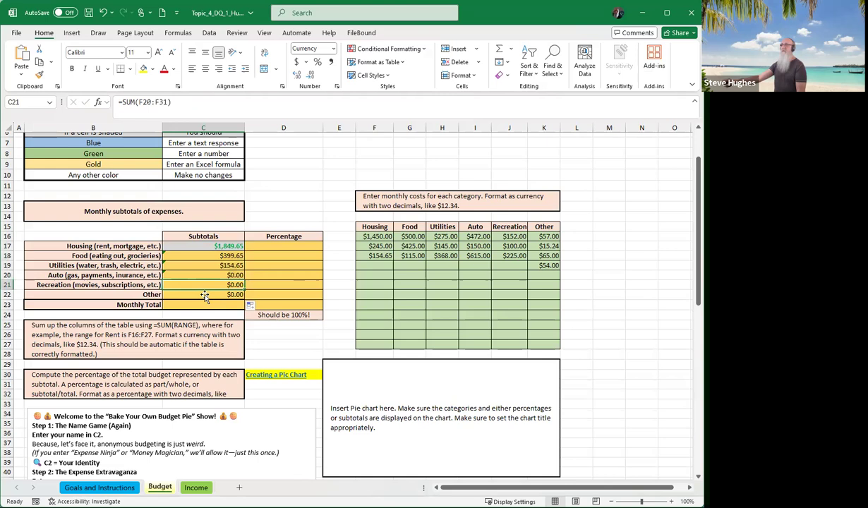
Step: Move the summed range of the Food subtotal in C18 to the Food column, making it =SUM(G16:G27)
left_click(204, 255)
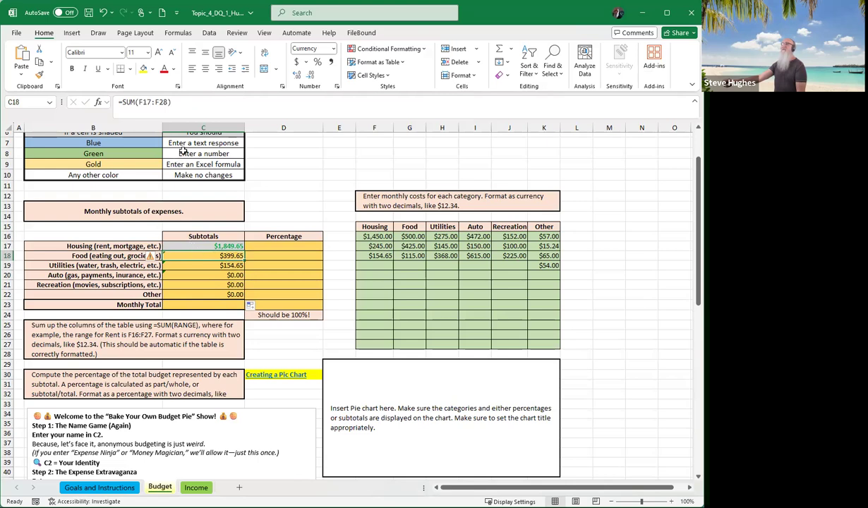
left_click(189, 114)
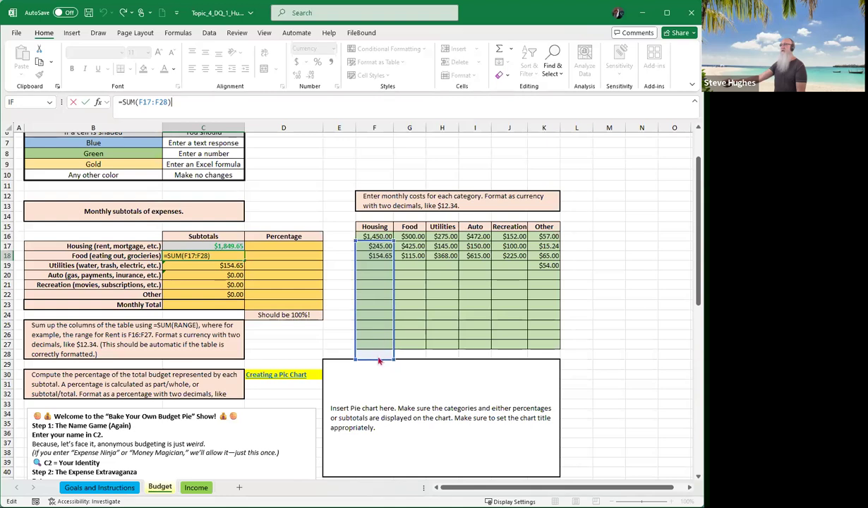
left_click_drag(382, 354, 404, 345)
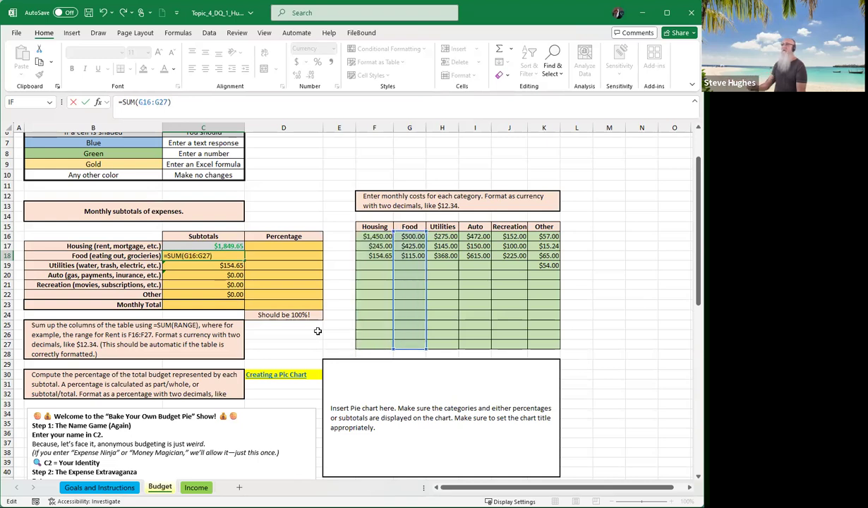
key("Return")
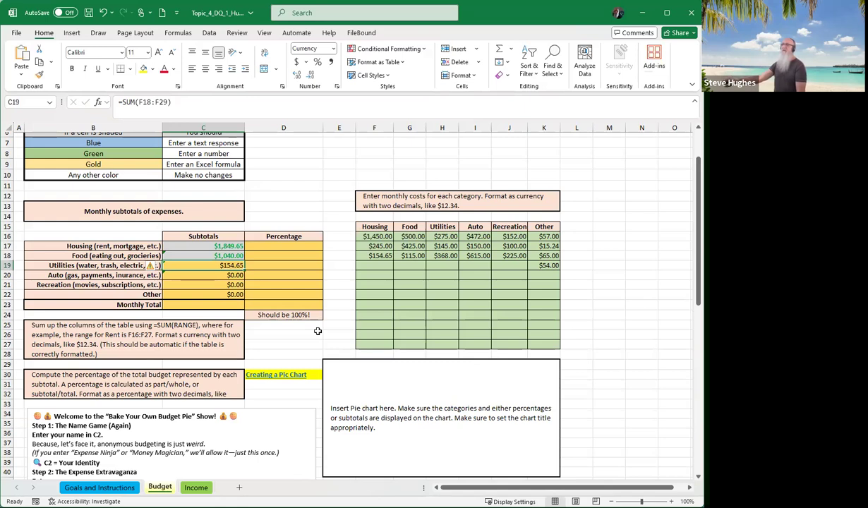
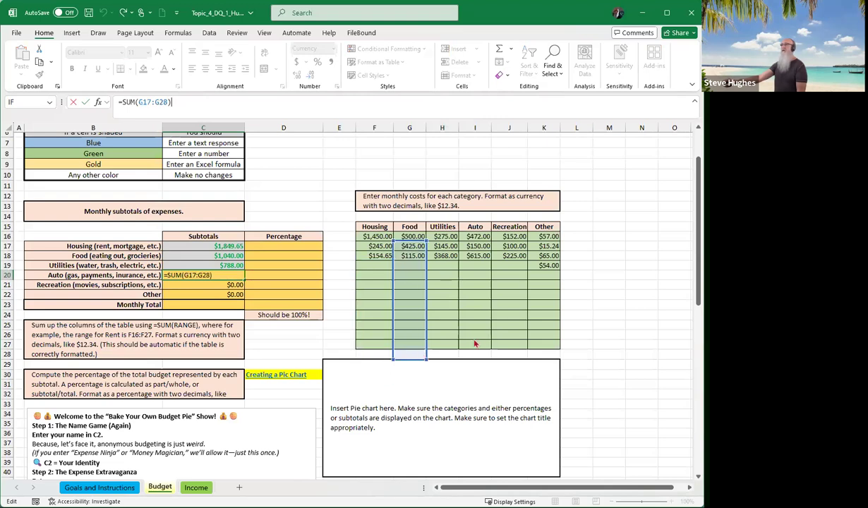
Step: Move the summed range of the Auto subtotal in C20 to the Auto column, making it =SUM(I15:I26)
left_click_drag(475, 340, 456, 328)
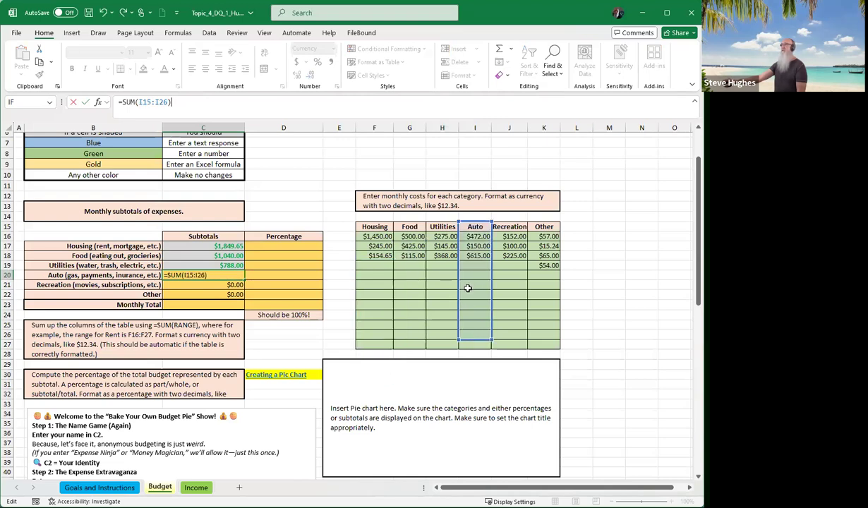
left_click(477, 335)
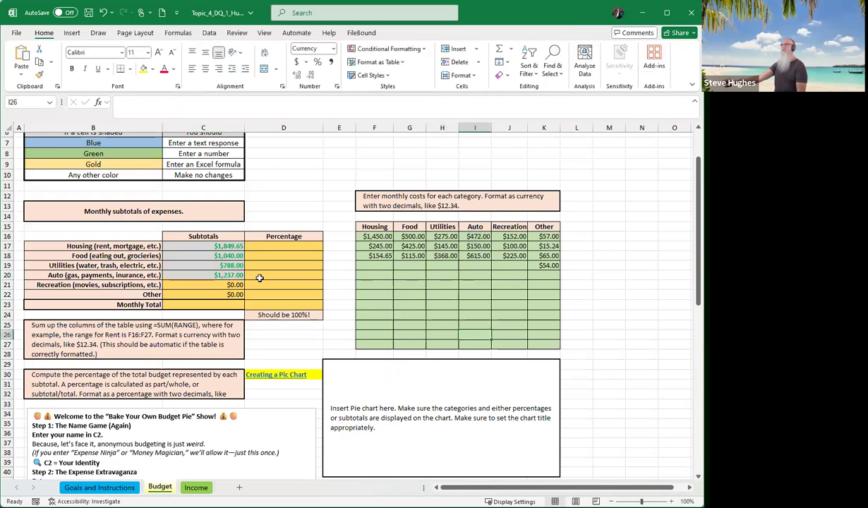
left_click(225, 275)
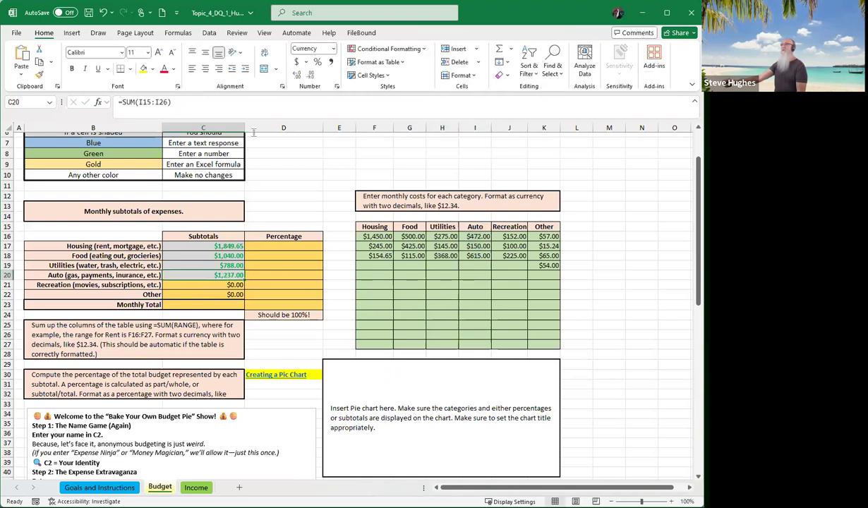
left_click(219, 99)
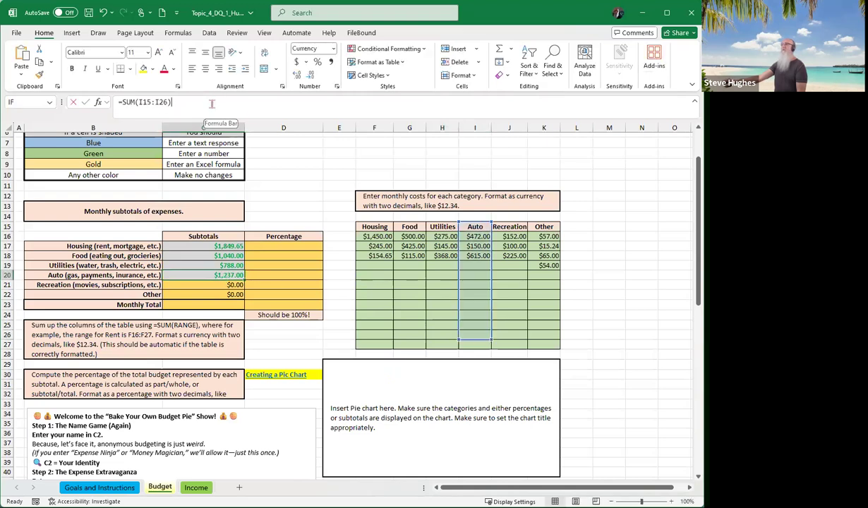
left_click(482, 336)
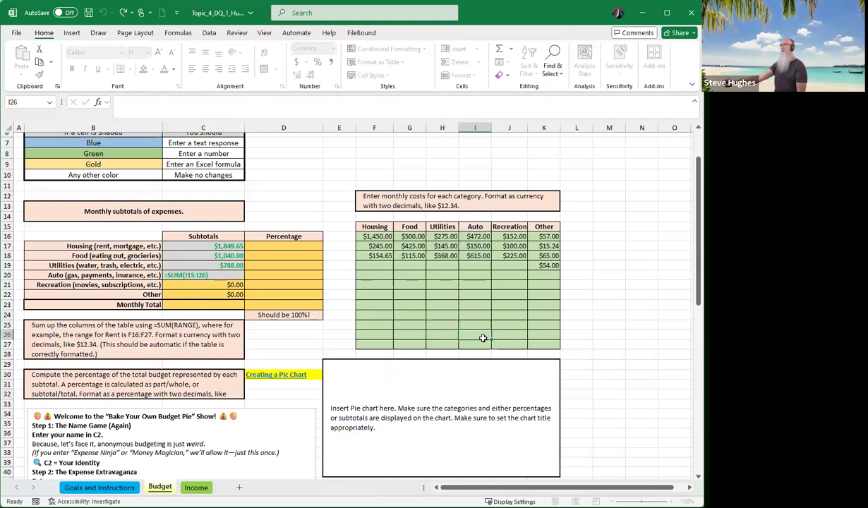
key("Return")
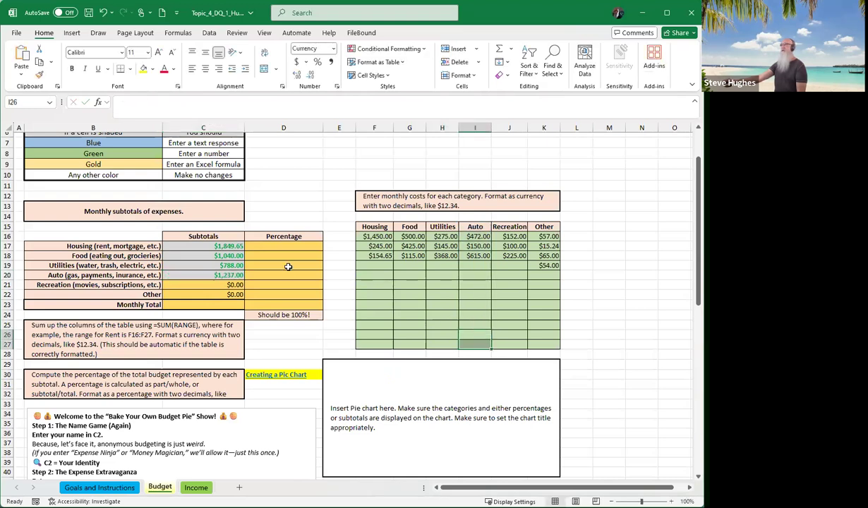
Step: Correct the summed range of the Auto subtotal in C20 so the formula is =SUM(I16:I27)
left_click(219, 274)
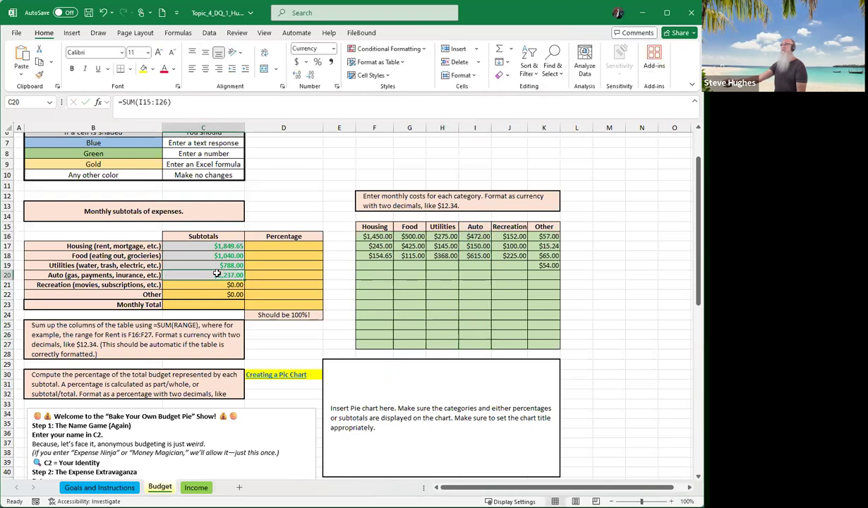
left_click(186, 103)
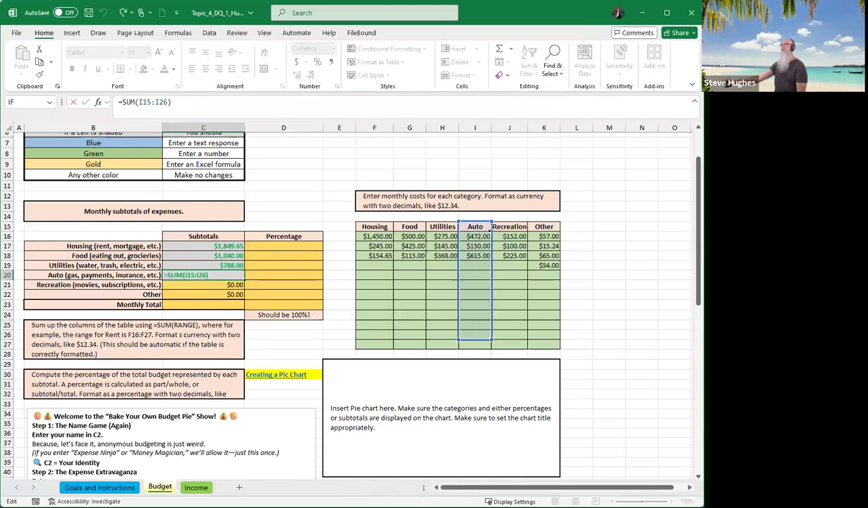
left_click_drag(488, 236, 488, 237)
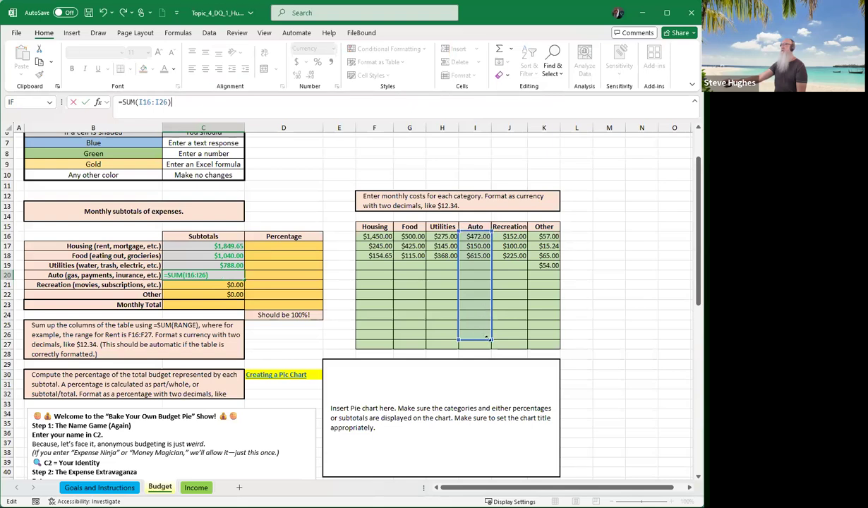
left_click_drag(492, 347, 491, 348)
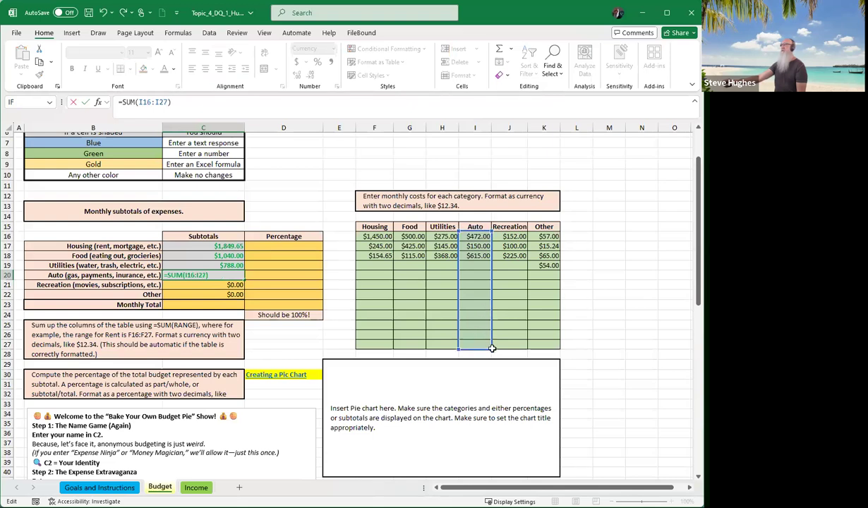
key("Return")
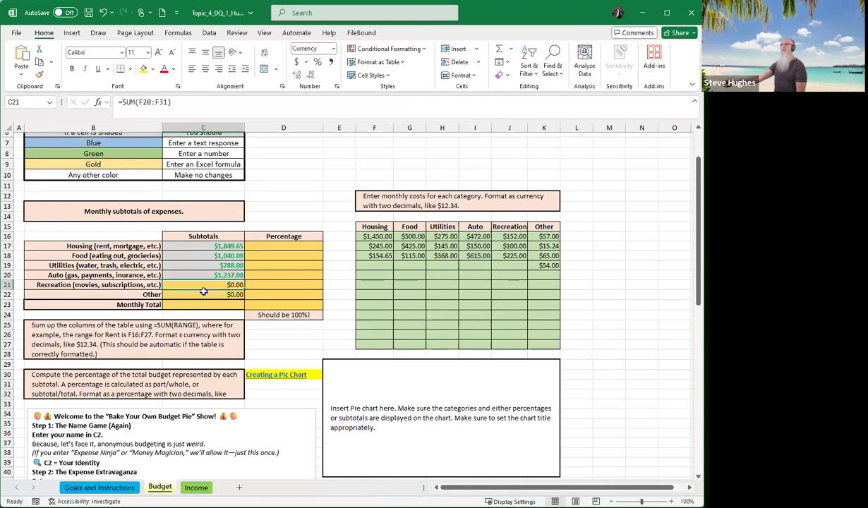
Step: Move the summed range of the Recreation subtotal in C21 to the Recreation column, making it =SUM(J16:J27)
left_click(198, 100)
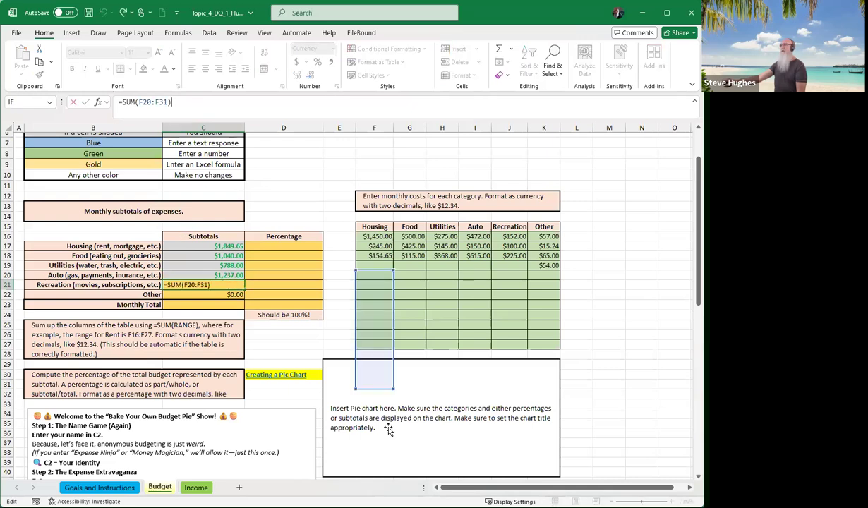
left_click_drag(374, 388, 374, 398)
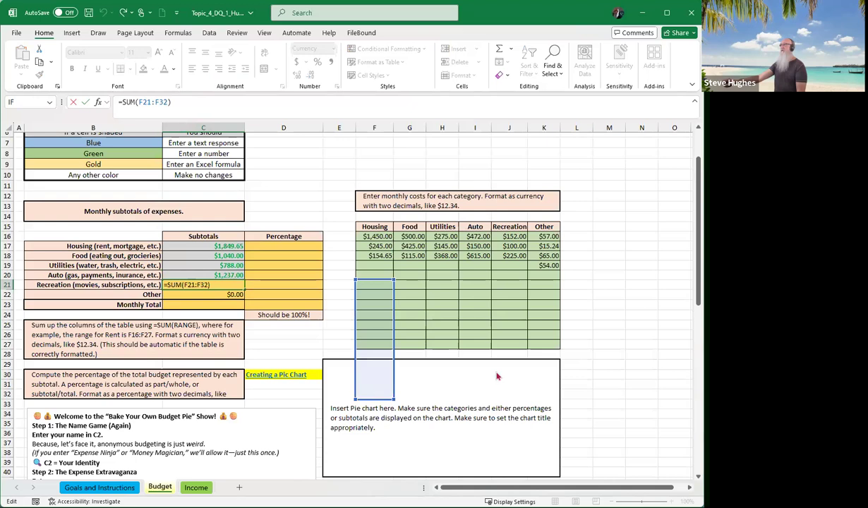
left_click_drag(512, 340, 510, 339)
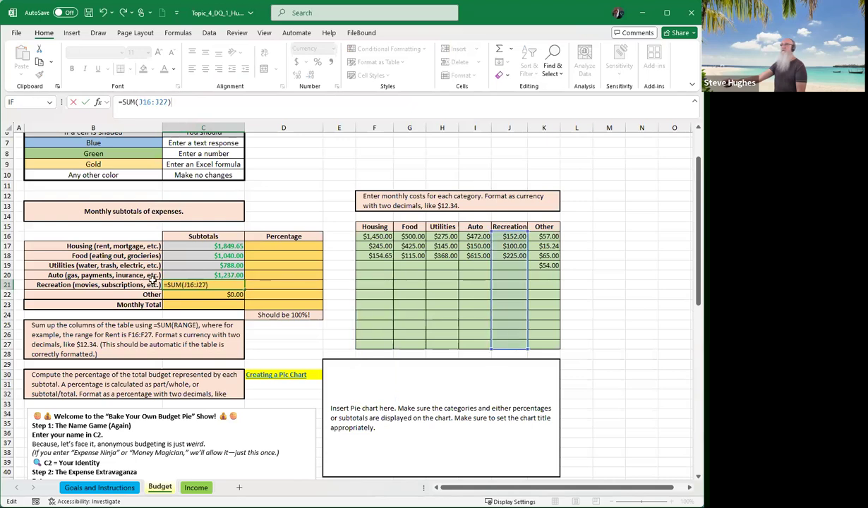
key("Return")
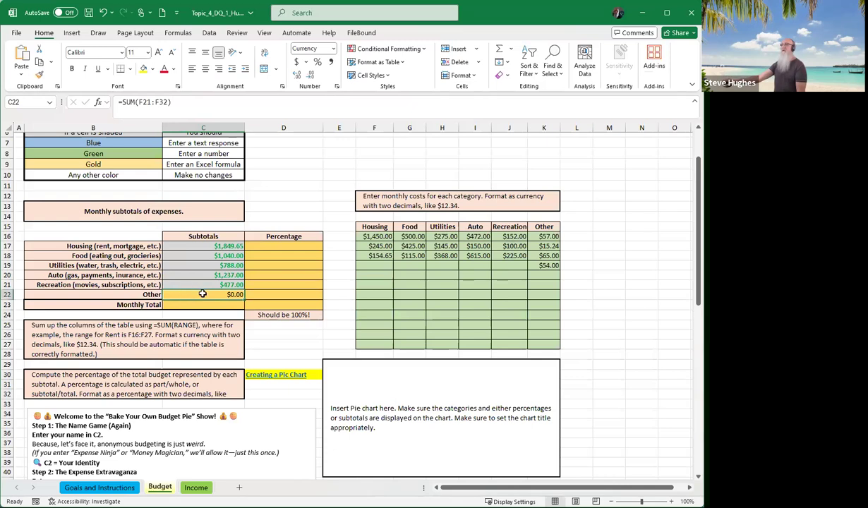
Step: Move the summed range of the Other subtotal in C22 to the Other column, making it =SUM(K16:K27)
left_click(194, 106)
left_click_drag(392, 396, 526, 340)
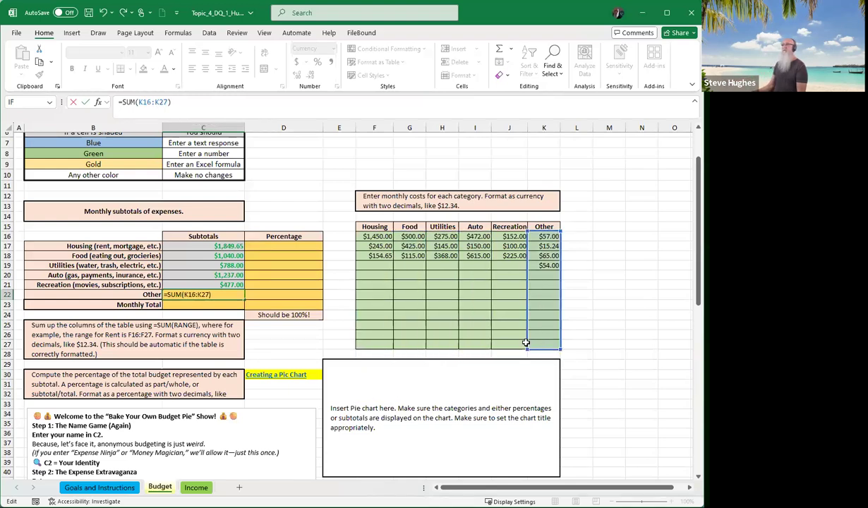
key("Return")
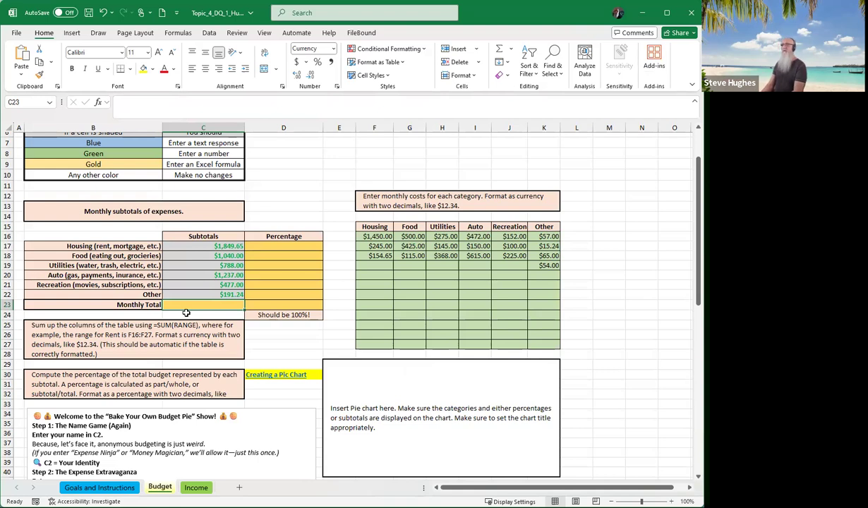
Step: Calculate the Monthly Total in C23 by summing all category subtotals with =SUM(C17:C22)
type("=")
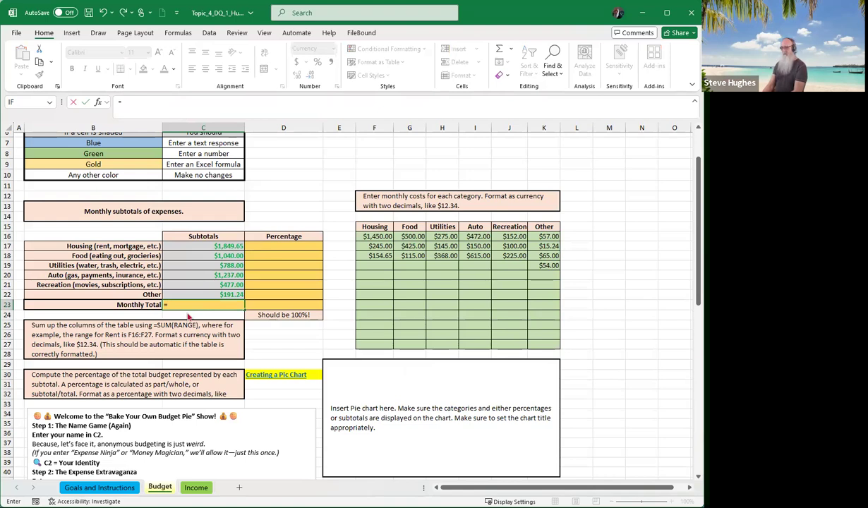
type("sum")
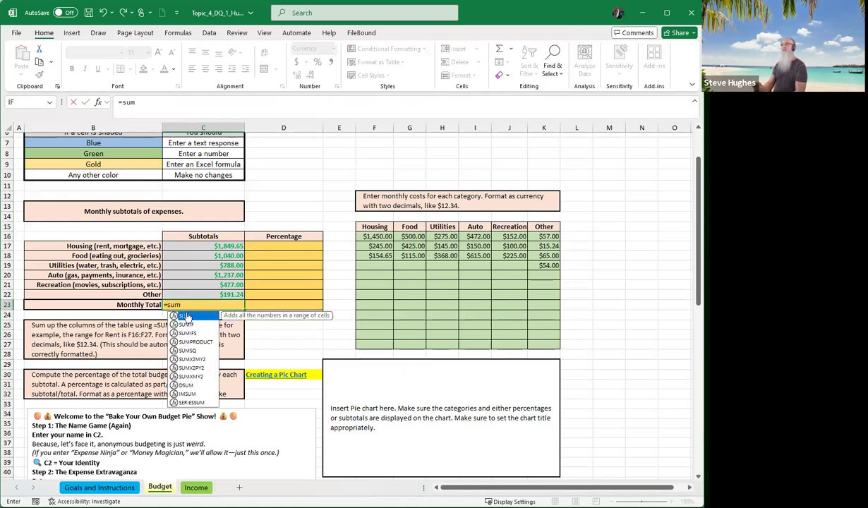
type("(")
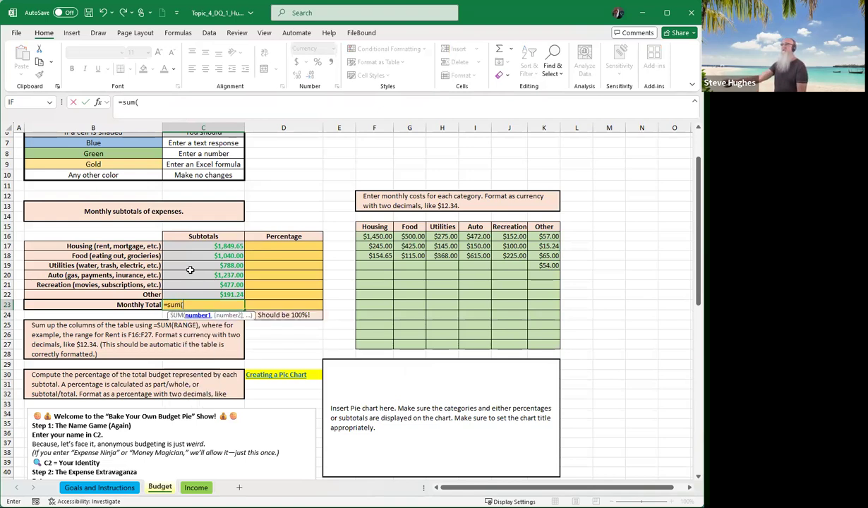
left_click(197, 246)
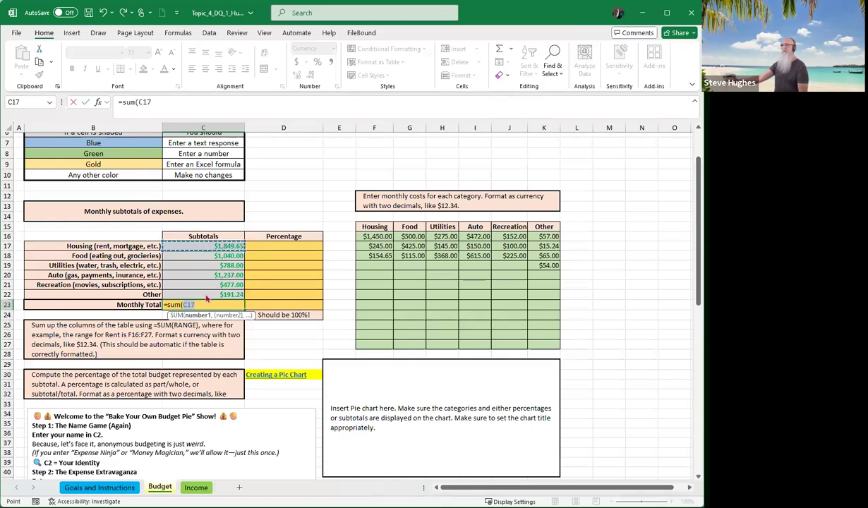
left_click(206, 295, "shift")
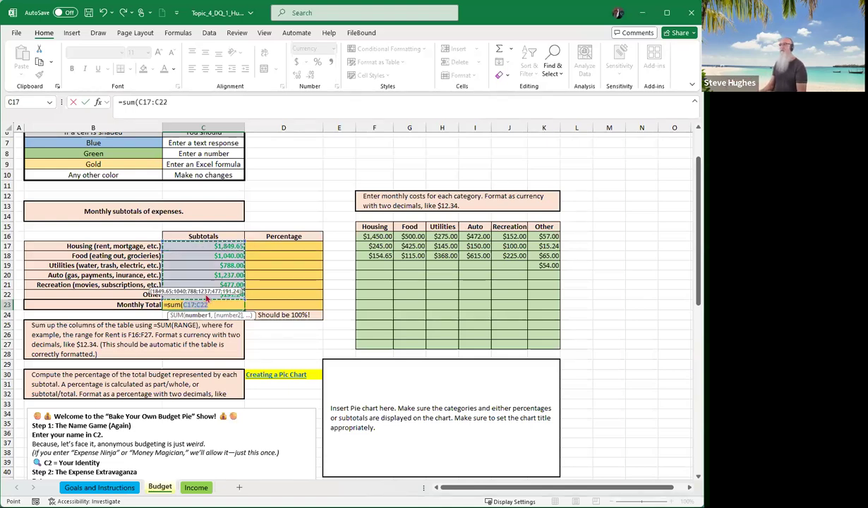
key("Return")
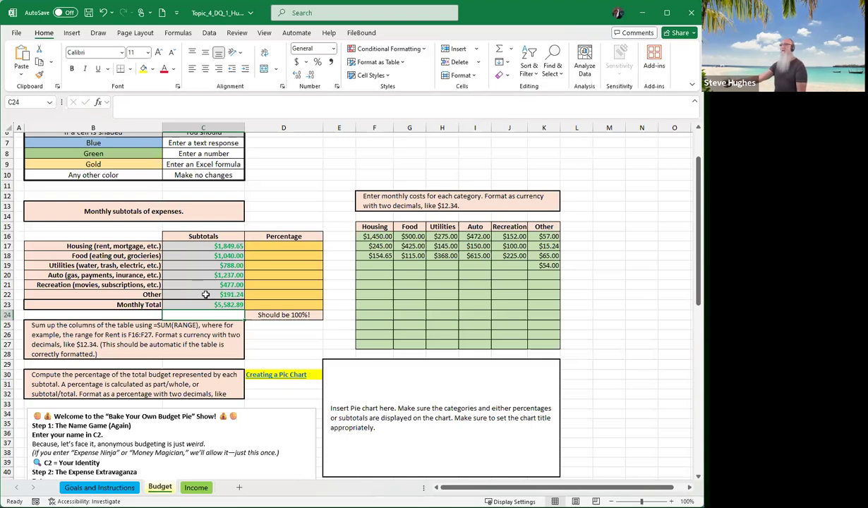
left_click(198, 305)
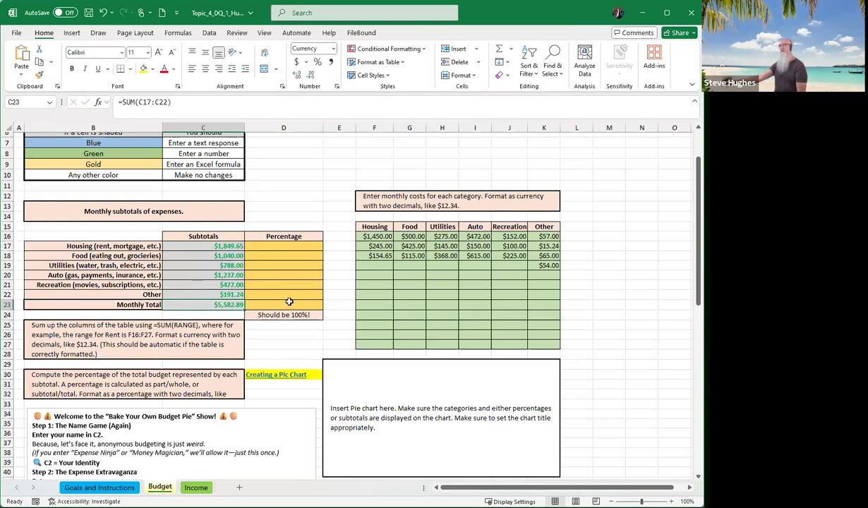
Step: Calculate the Housing percentage in D17 with =C17/C$23, keeping the Monthly Total's row reference fixed
left_click(281, 247)
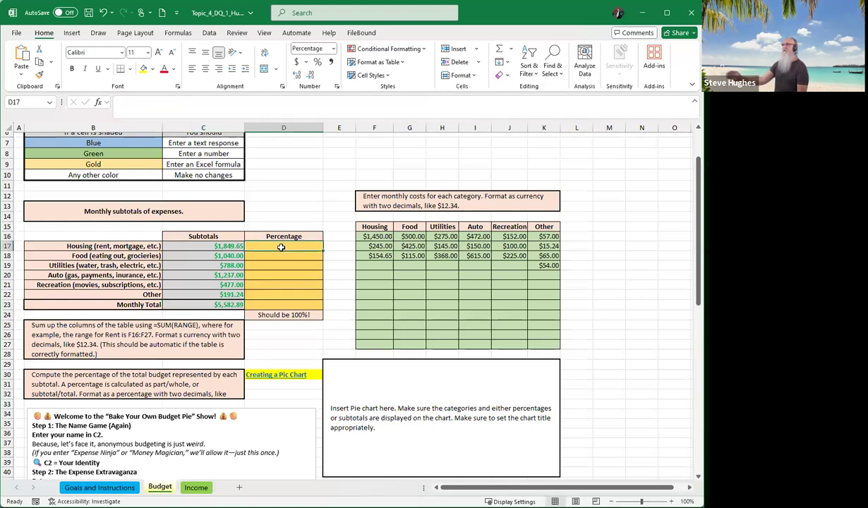
type("=")
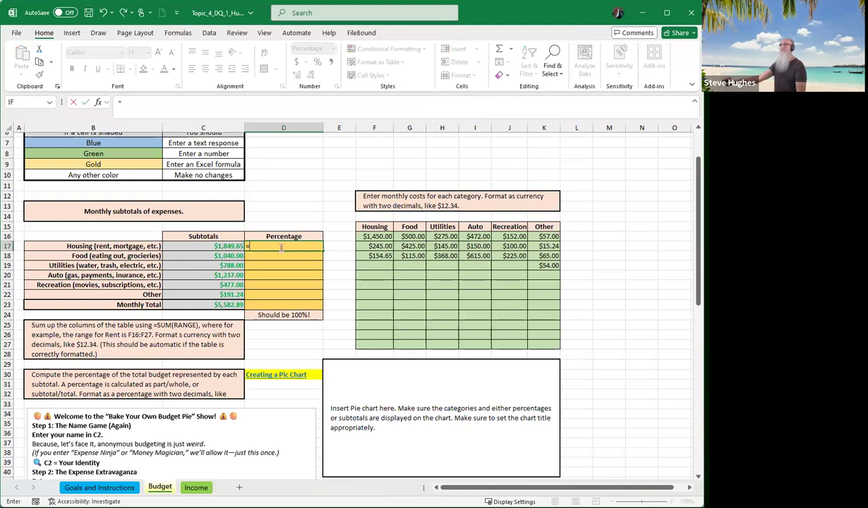
left_click(212, 246)
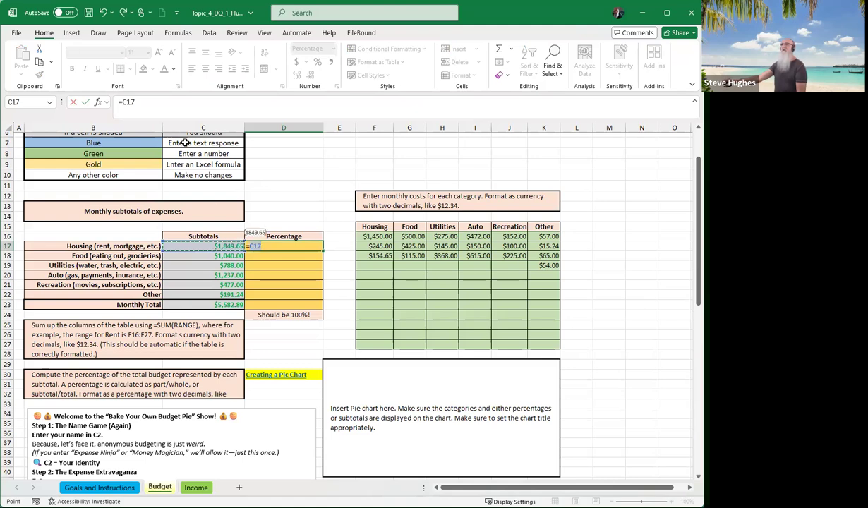
type("/")
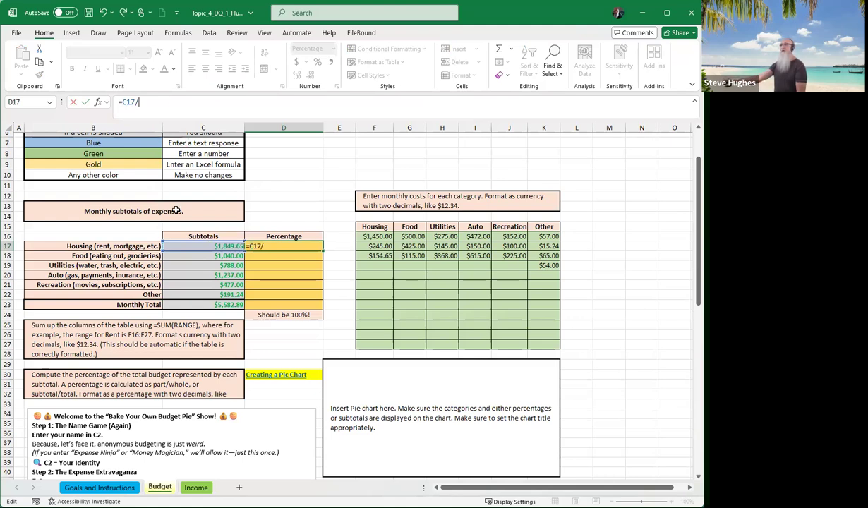
left_click(203, 305)
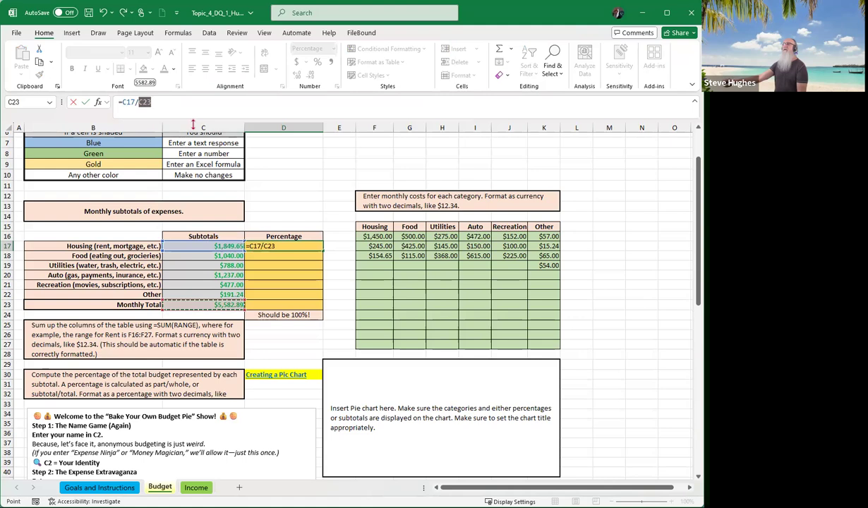
key("F2")
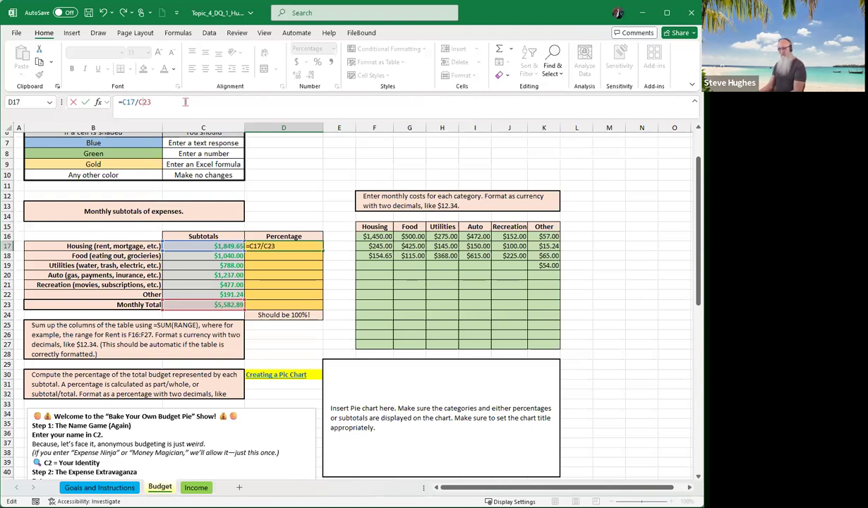
type("$")
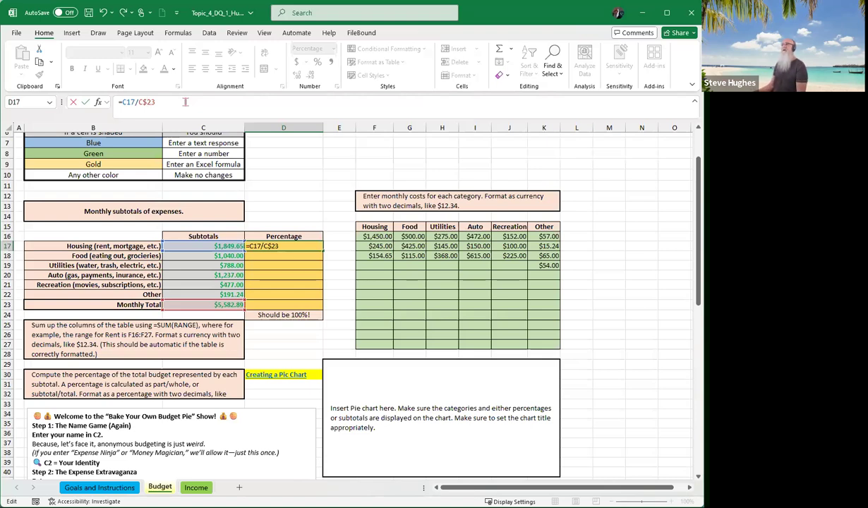
key("Return")
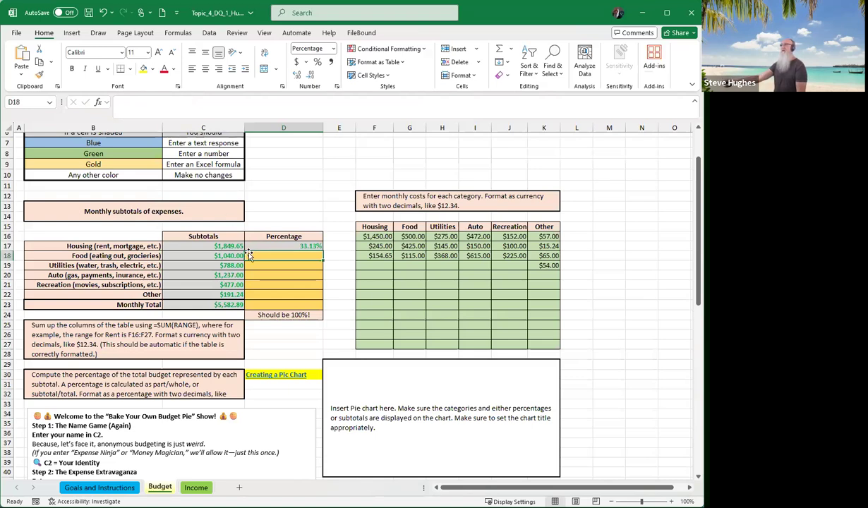
Step: Fill the Housing percentage formula from D17 down to the Food percentage in D18
left_click(272, 246)
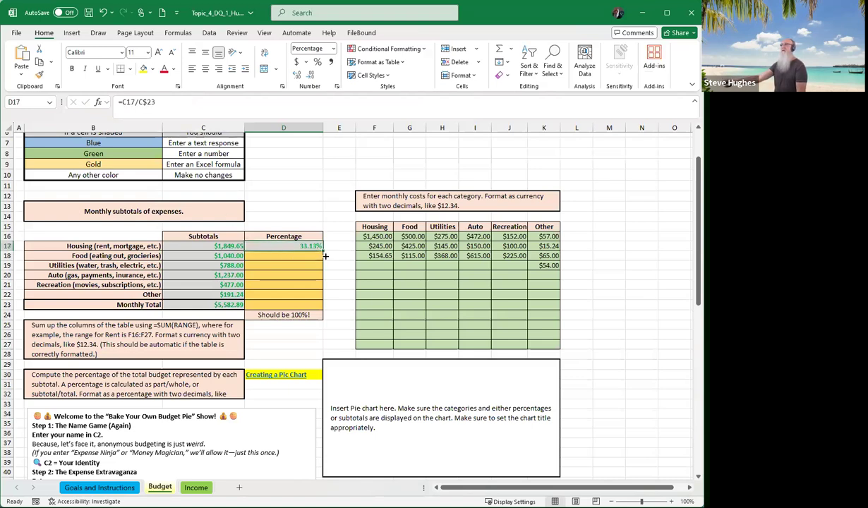
left_click_drag(325, 255, 324, 259)
left_click(321, 284)
left_click(287, 354)
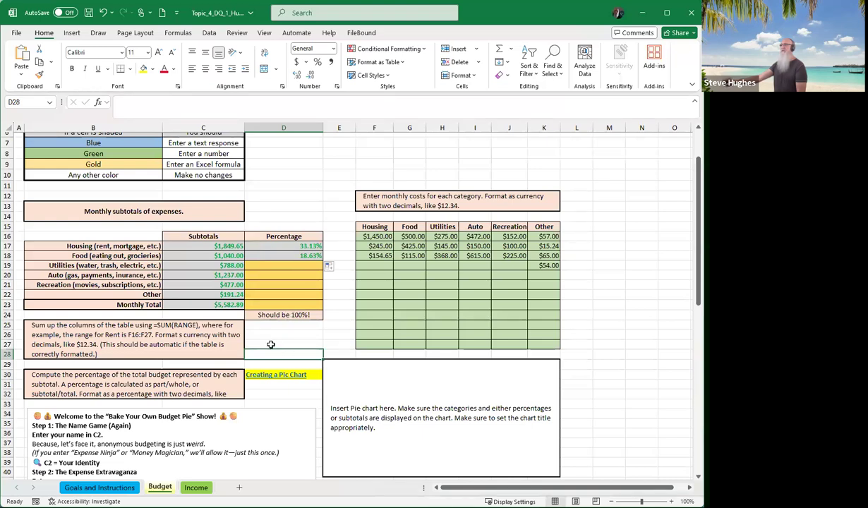
Step: Review the pie chart and bar chart instructions below the monthly cost table
scroll(275, 346, "down", 1)
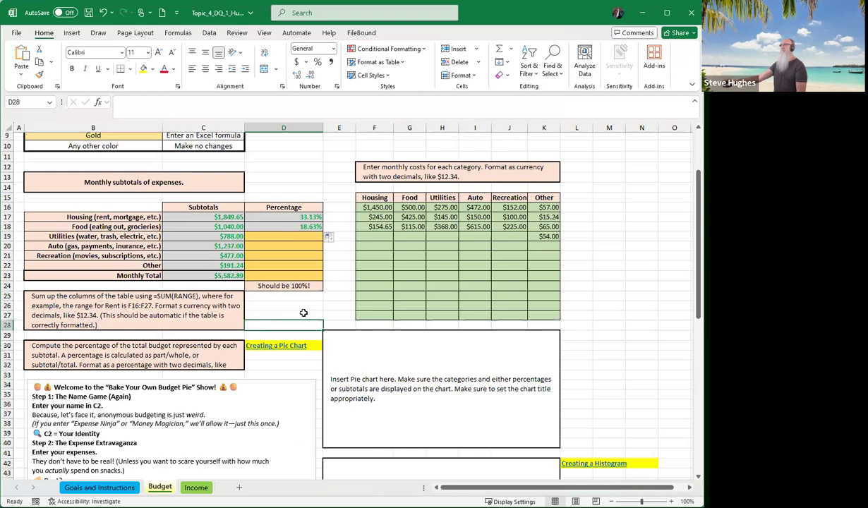
scroll(328, 338, "down", 1)
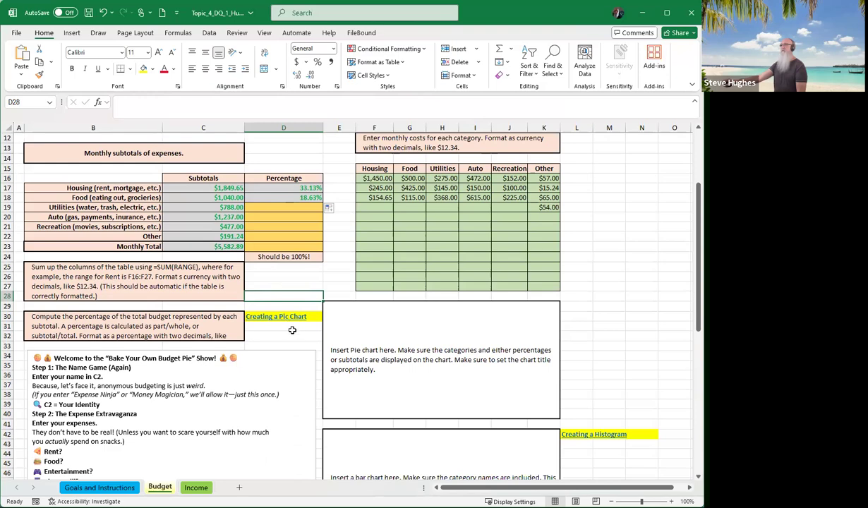
left_click(407, 361)
scroll(395, 350, "down", 4)
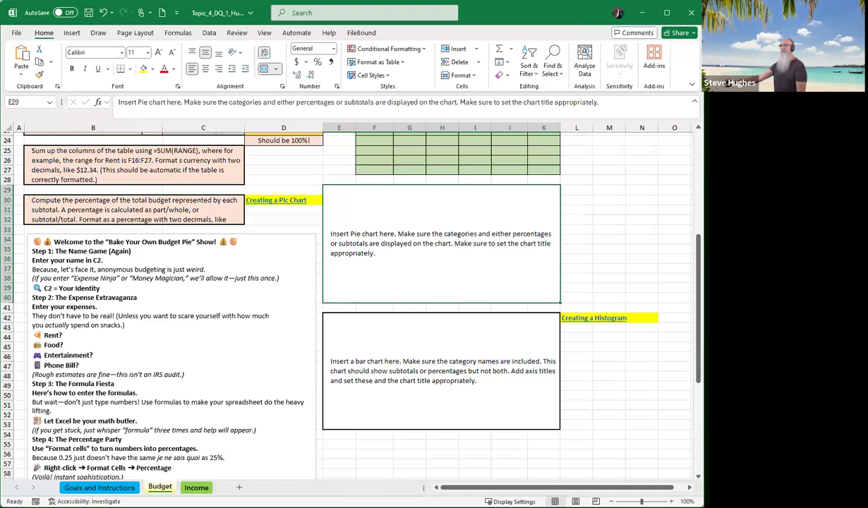
Step: On the Income sheet, link the Monthly Budget cell F3 to the Budget sheet's Monthly Total with =Budget!C23
left_click(195, 487)
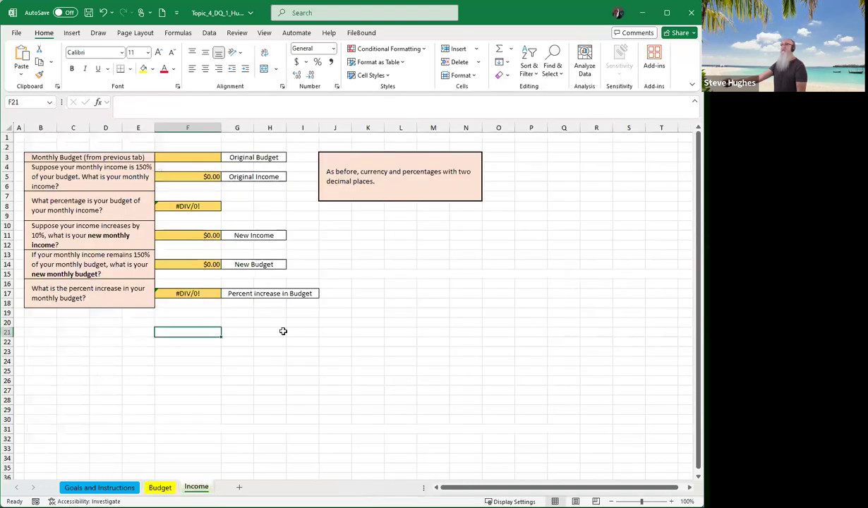
left_click(180, 156)
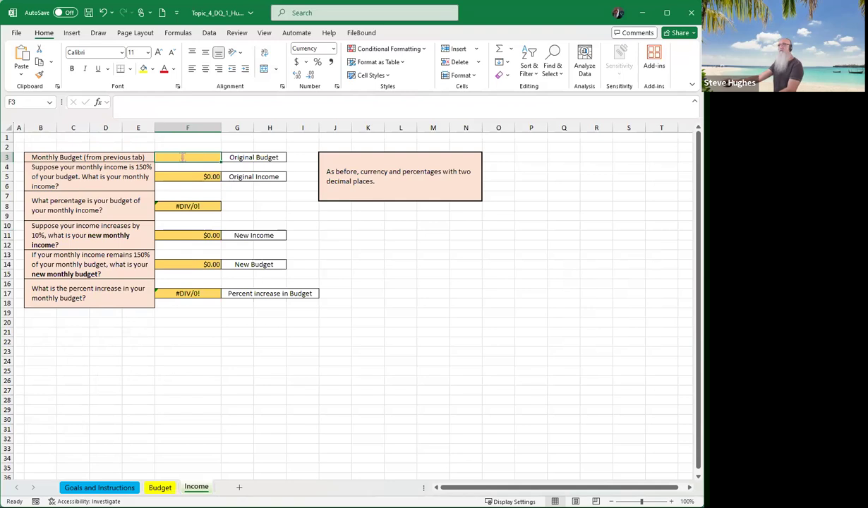
type("=")
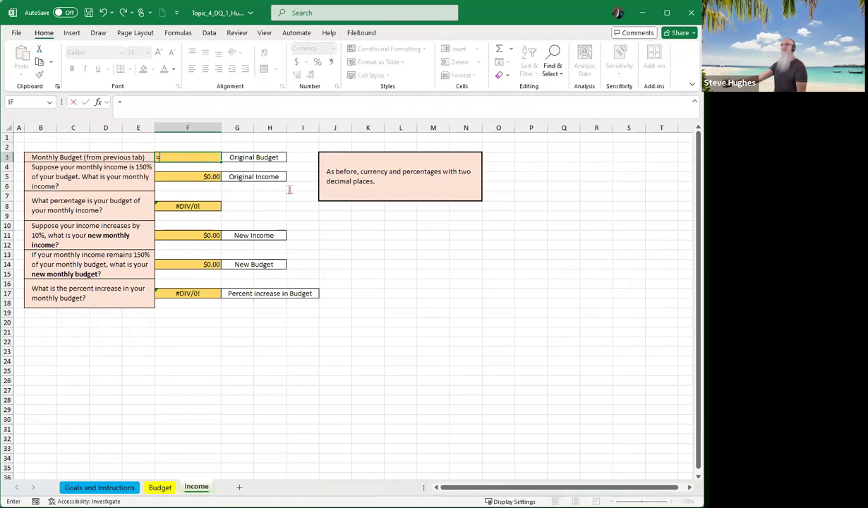
key("ctrl+Page_Up")
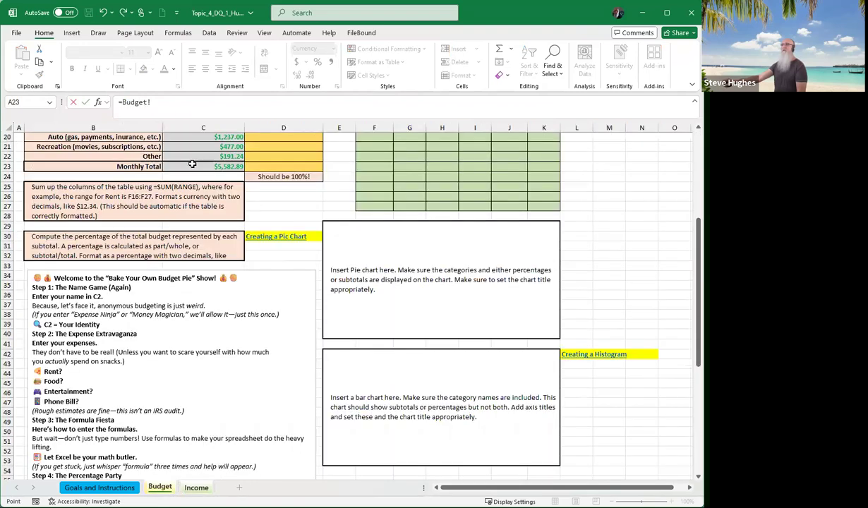
left_click(191, 164)
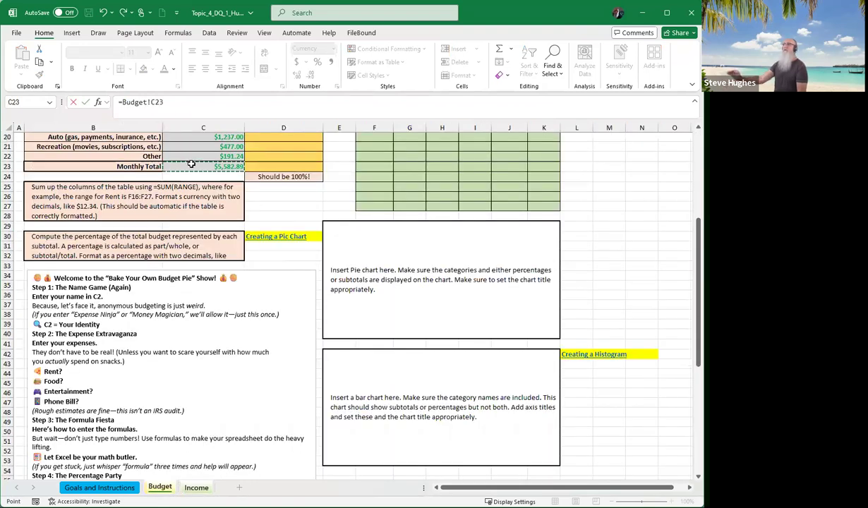
key("Return")
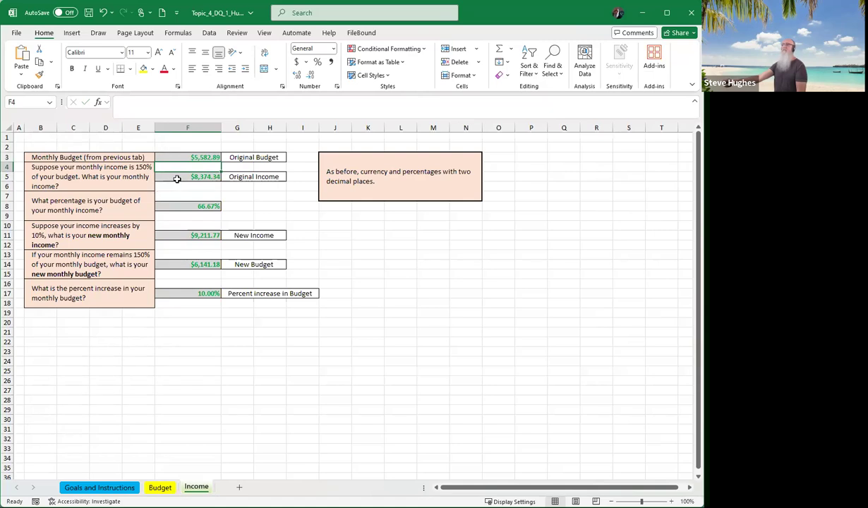
Step: Examine the Income sheet formulas for original income, budget percentage, new income and new budget in F5, F8, F11 and F14
left_click(177, 178)
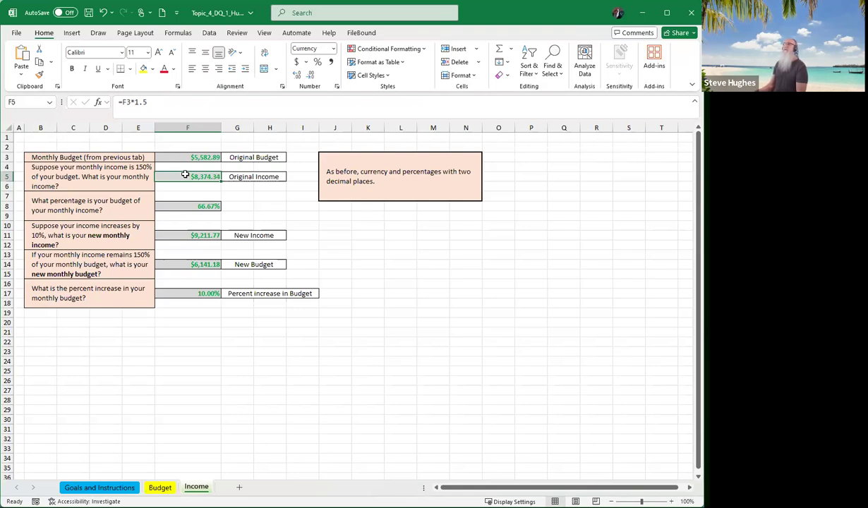
key("Down")
key("Down")
key("Down")
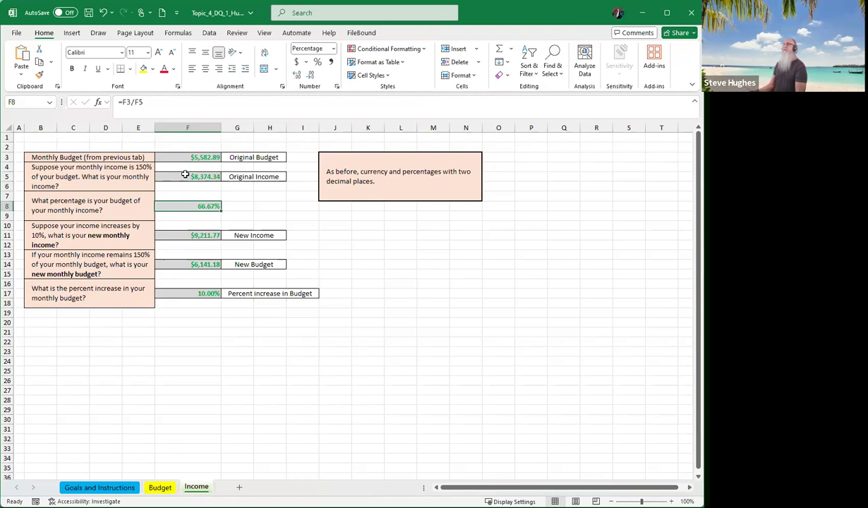
key("Down")
key("Down")
key("Down")
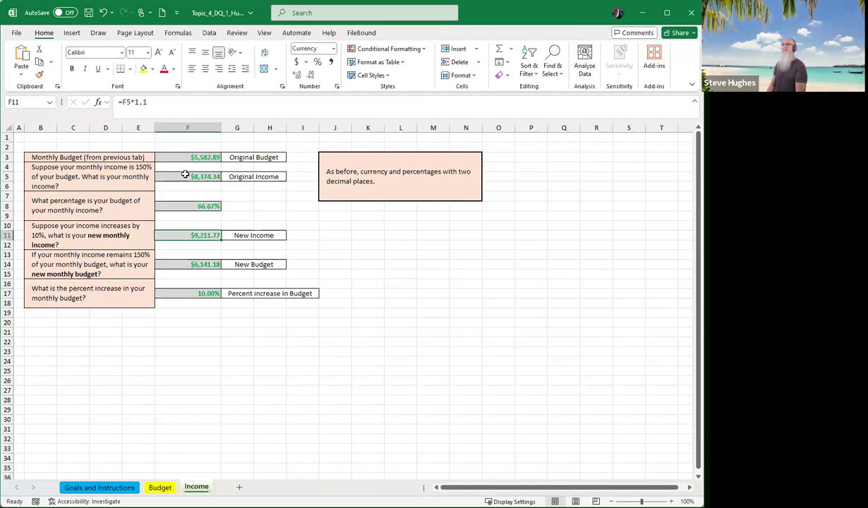
key("Down")
key("Down")
key("Down")
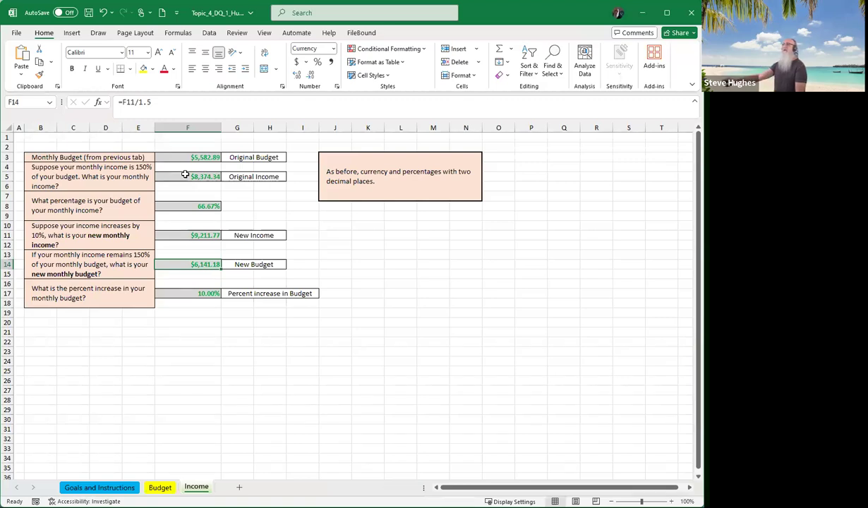
Step: Compare the New Budget formula in F14 with the new income, original budget and original income cells it builds on
left_click(191, 235)
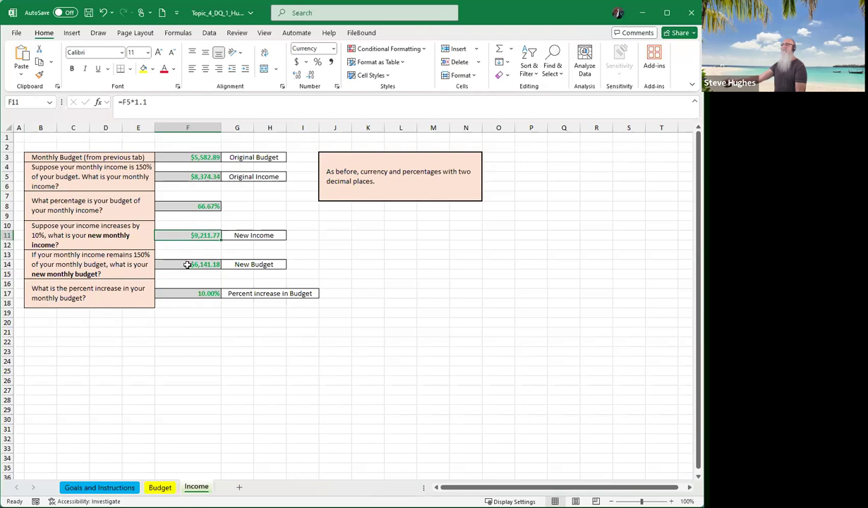
left_click(190, 154)
left_click(192, 180)
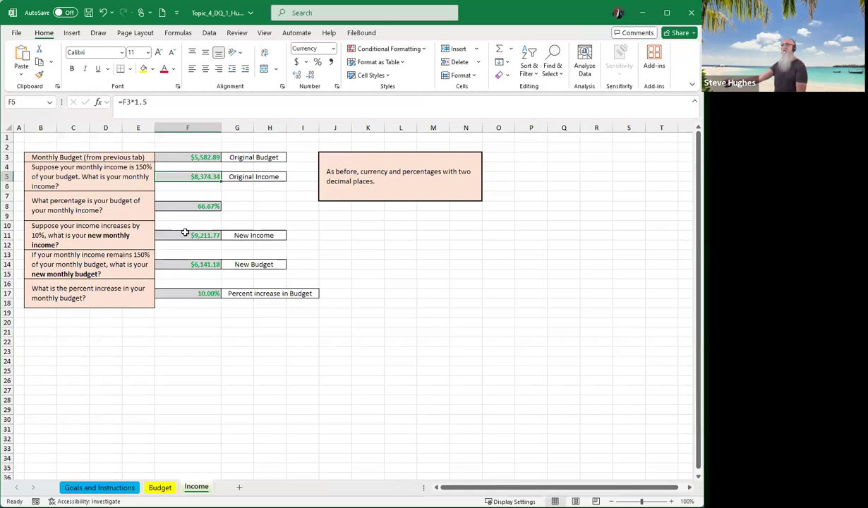
left_click(188, 265)
key("Return")
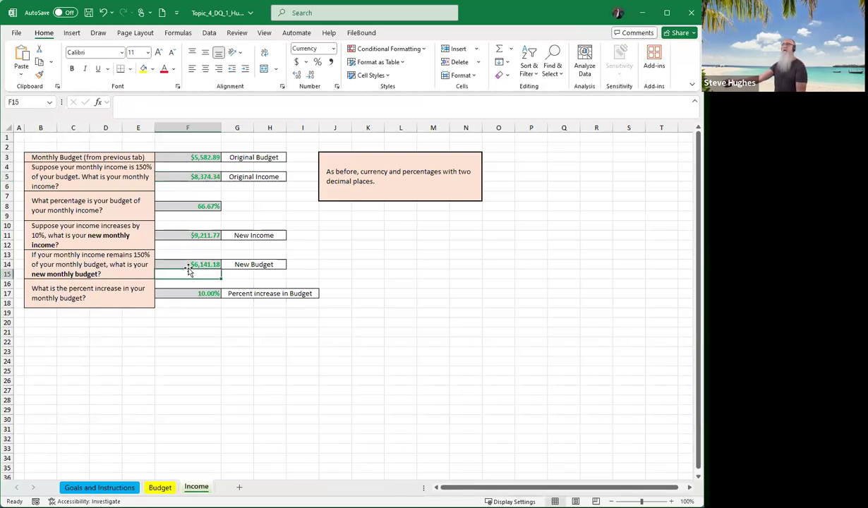
left_click(186, 264)
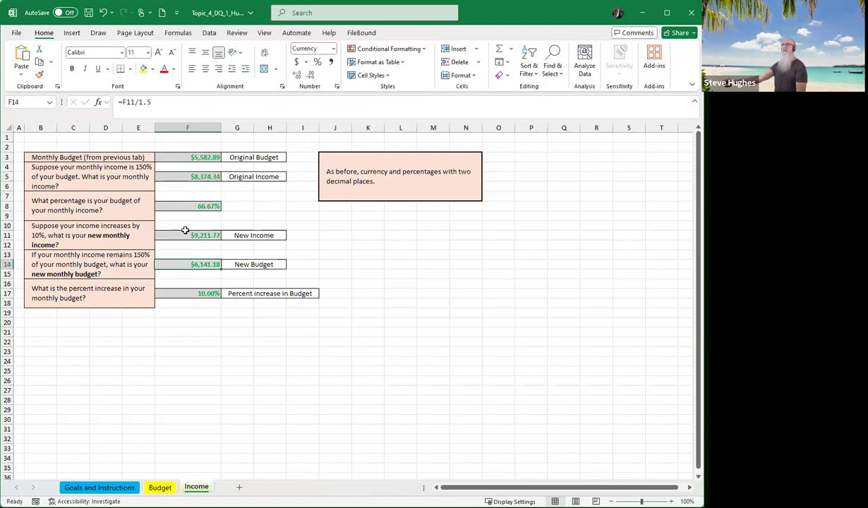
left_click(182, 235)
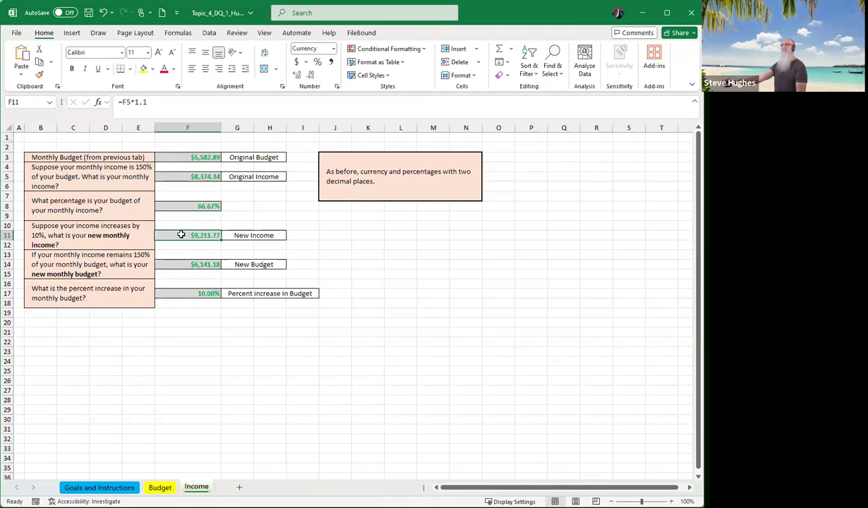
left_click(187, 263)
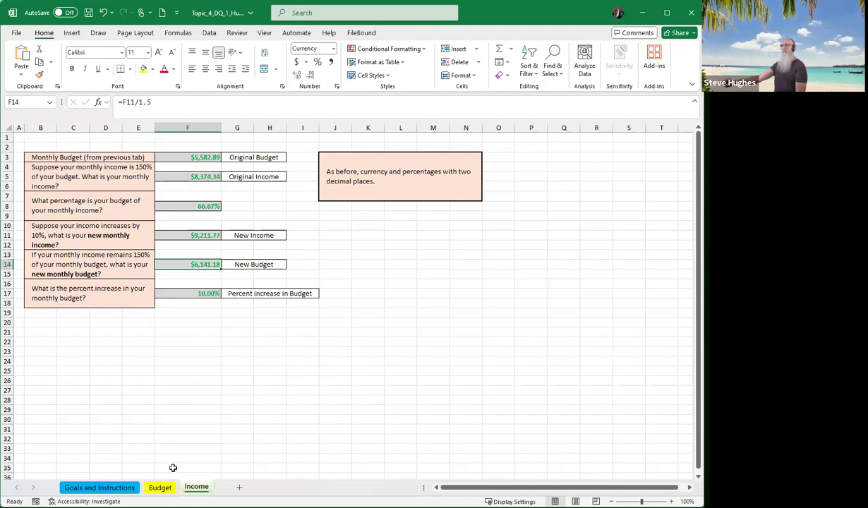
Step: Return to the beginning of the Budget sheet, reviewing its instructions and monthly cost table, and save the workbook
key("ctrl+Page_Up")
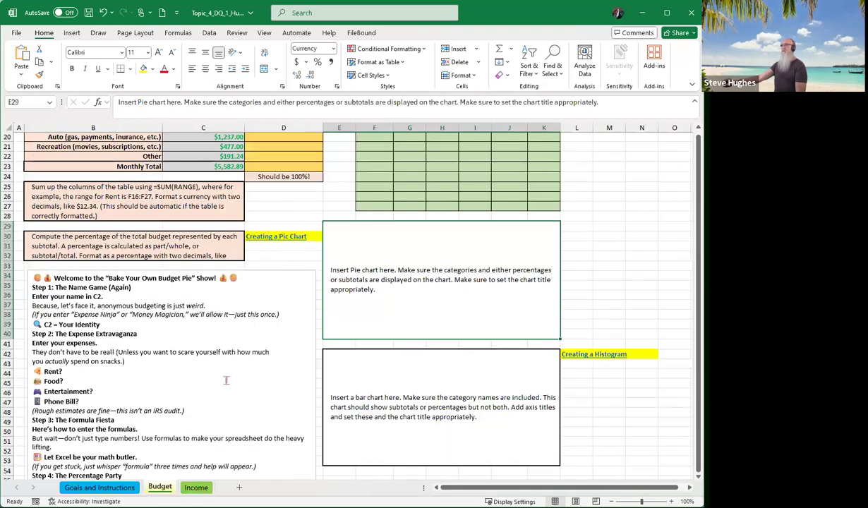
scroll(162, 307, "down", 6)
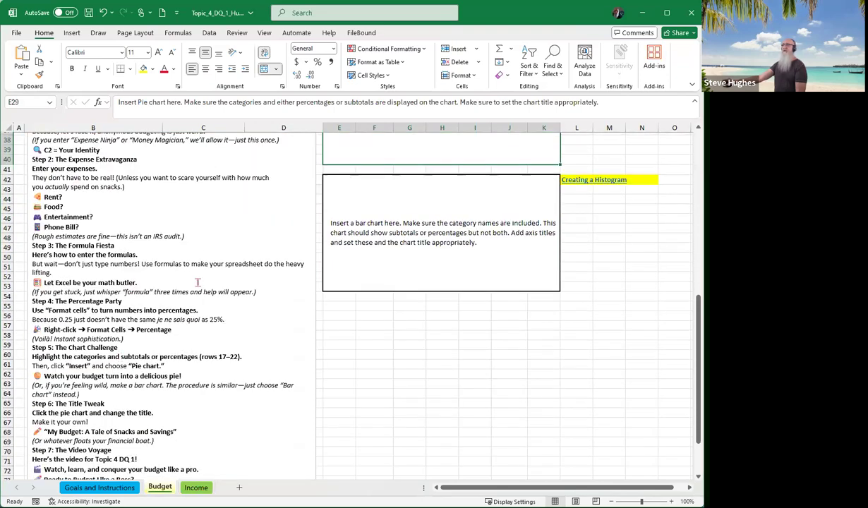
scroll(198, 282, "up", 9)
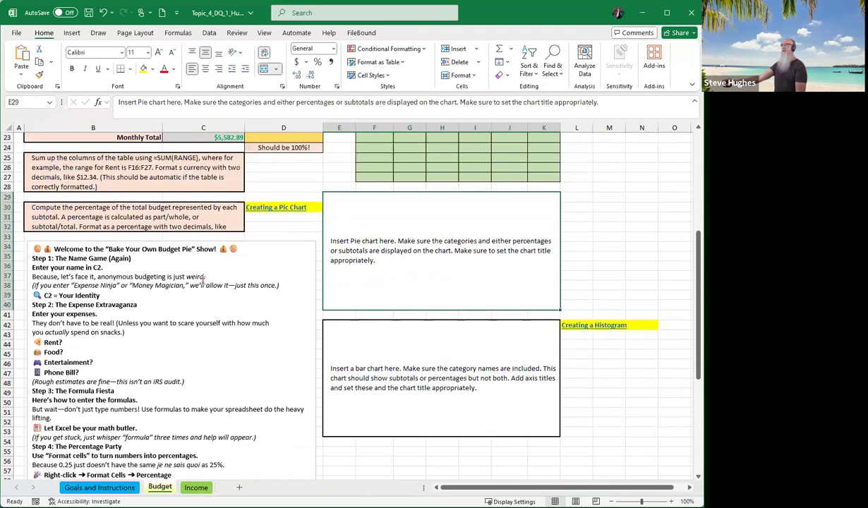
scroll(204, 280, "up", 1)
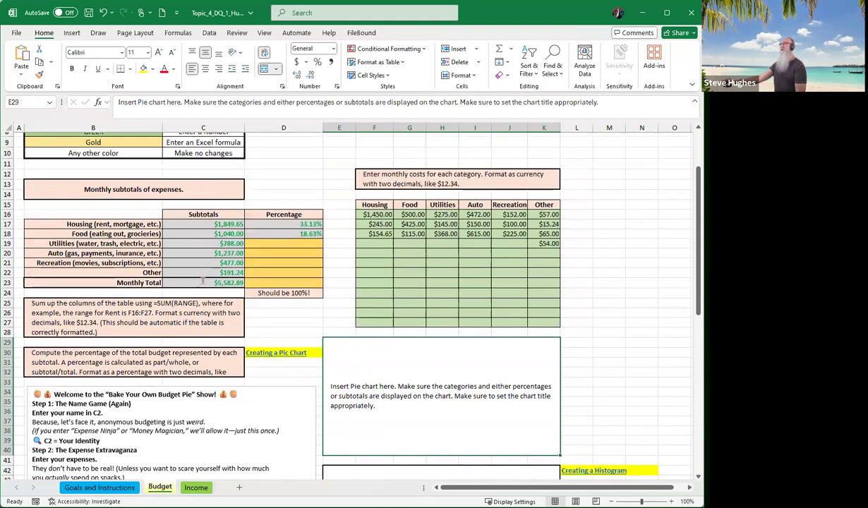
scroll(200, 252, "up", 2)
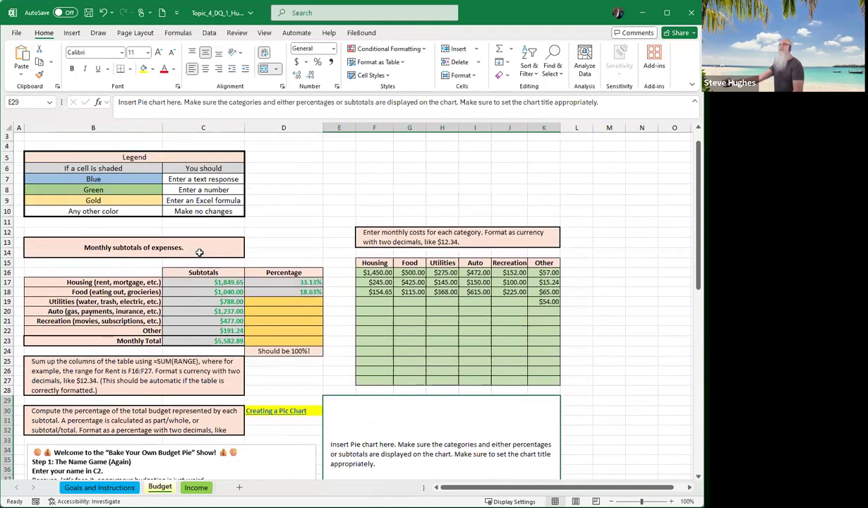
scroll(199, 252, "up", 1)
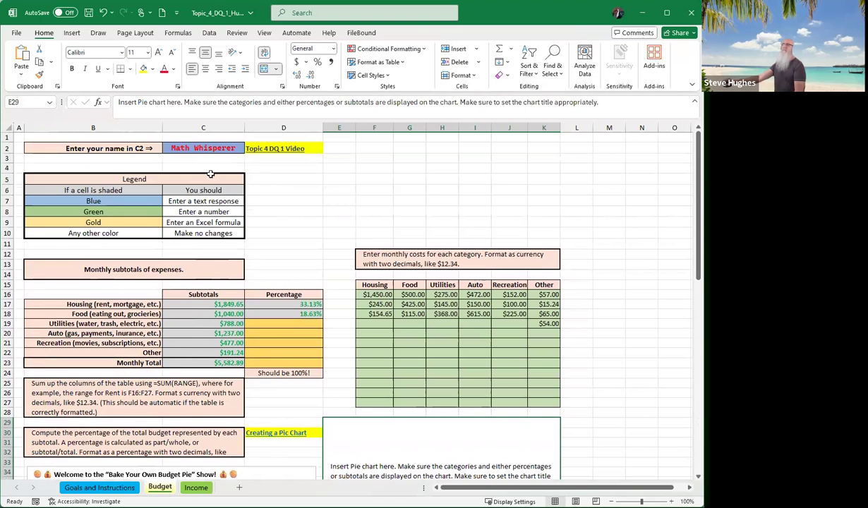
left_click(88, 14)
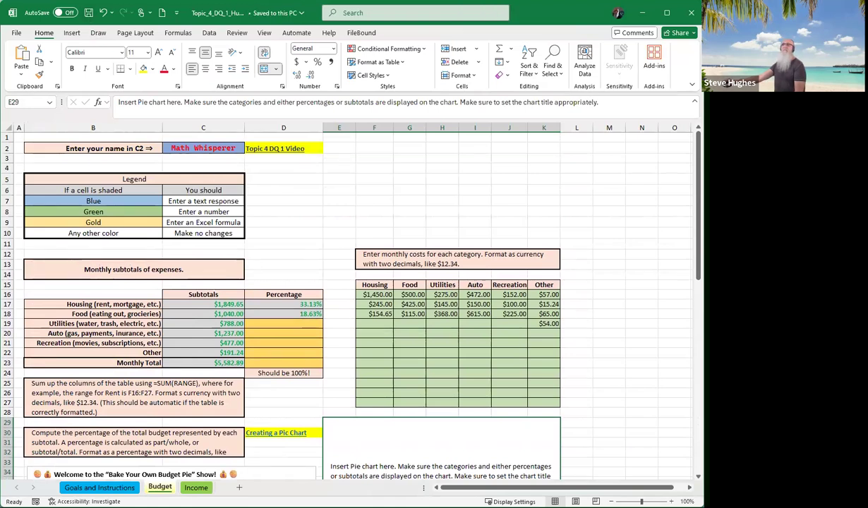